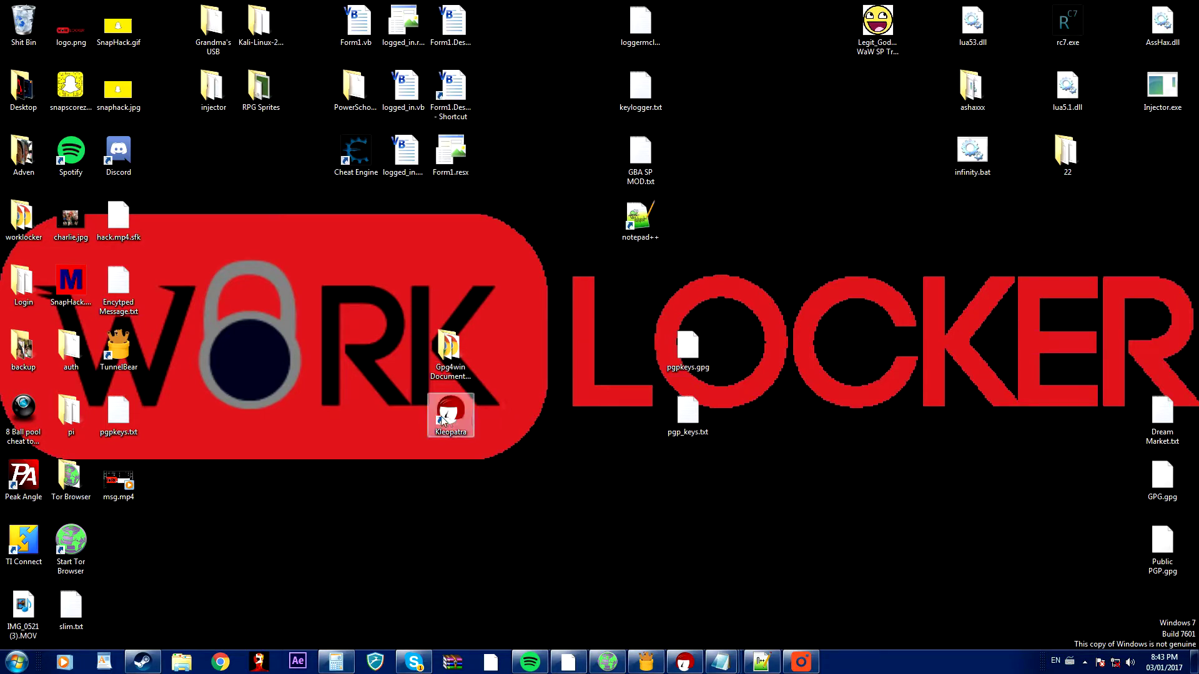
Launch Kleopatra from the desktop icon and position its window at normal size.
{"action": "double_click", "coordinate": [443, 422]}
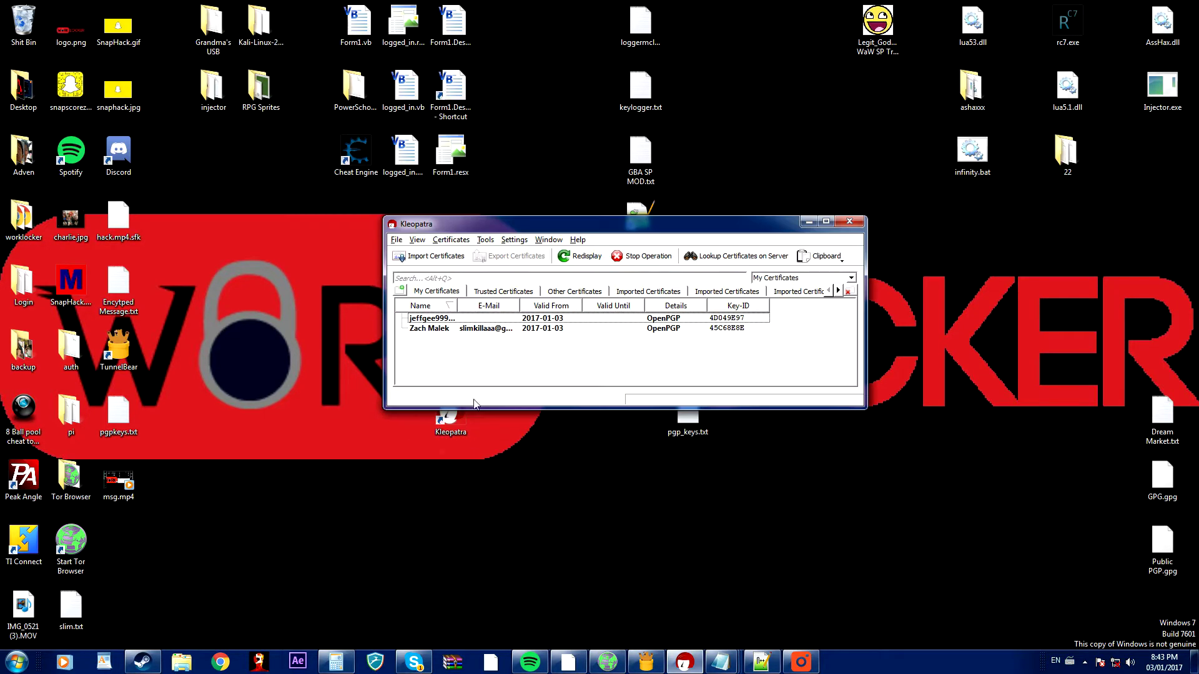
{"action": "double_click", "coordinate": [543, 224]}
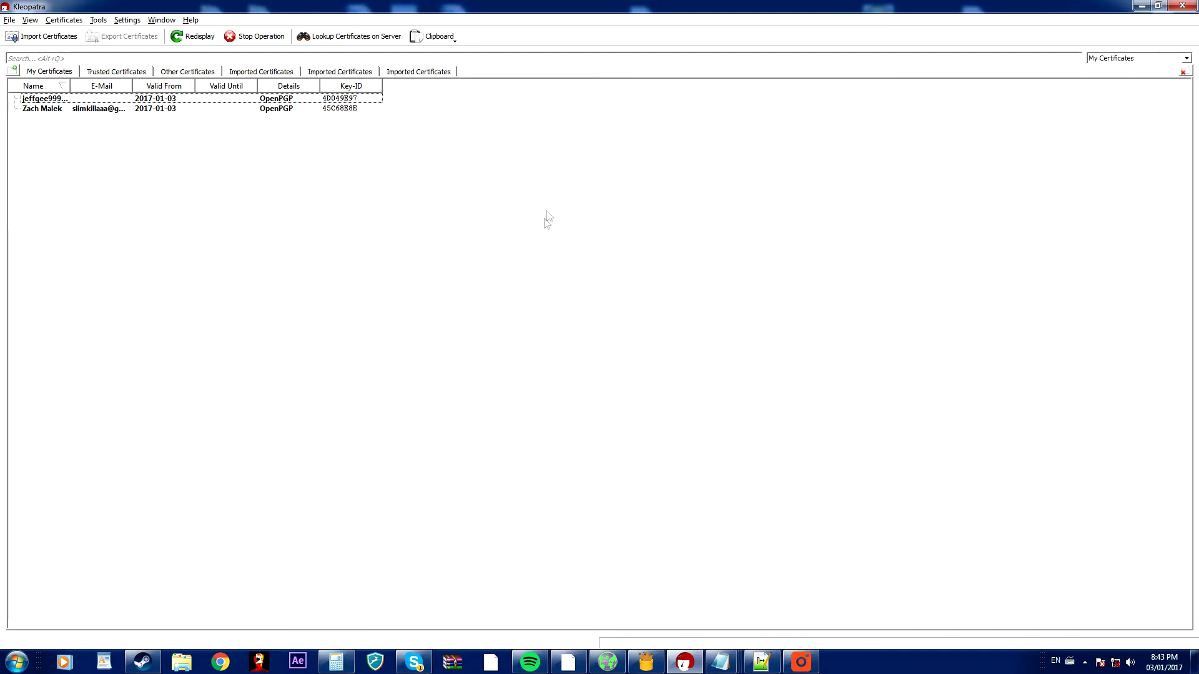
{"action": "double_click", "coordinate": [624, 12]}
{"action": "left_click_drag", "start_coordinate": [632, 231], "coordinate": [661, 227]}
Start a certificate import from file, cancel it, then minimize Kleopatra to the desktop.
{"action": "left_click", "coordinate": [463, 256]}
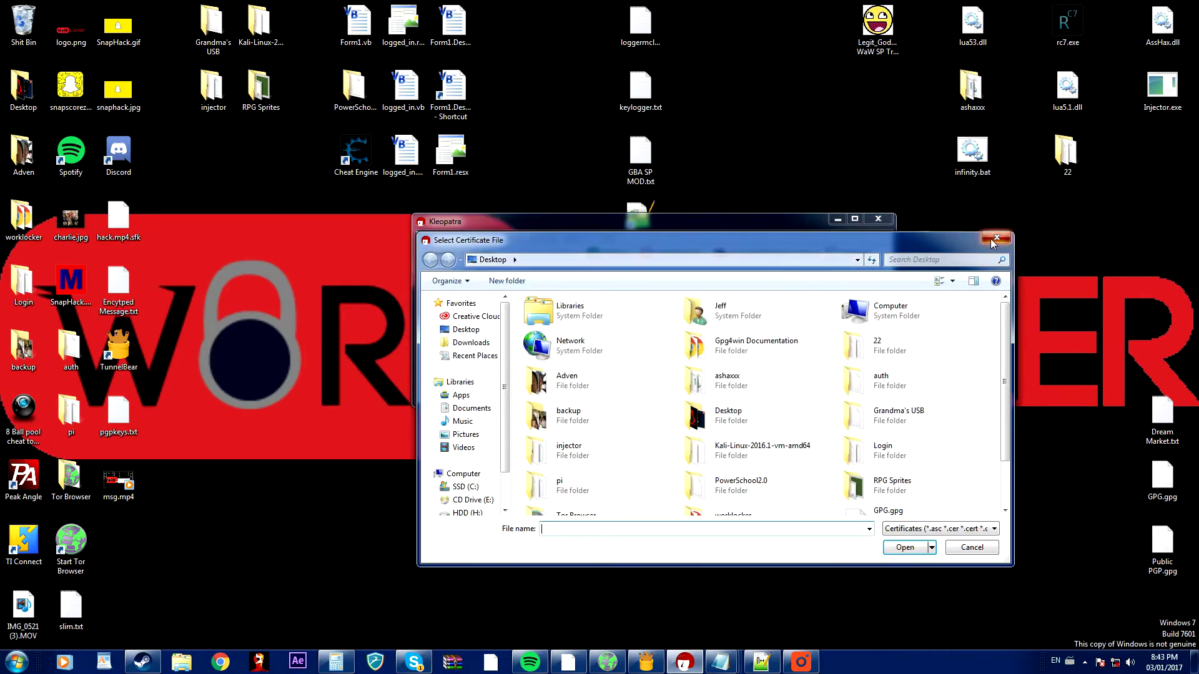
{"action": "left_click", "coordinate": [994, 239]}
{"action": "left_click_drag", "start_coordinate": [758, 230], "coordinate": [750, 206]}
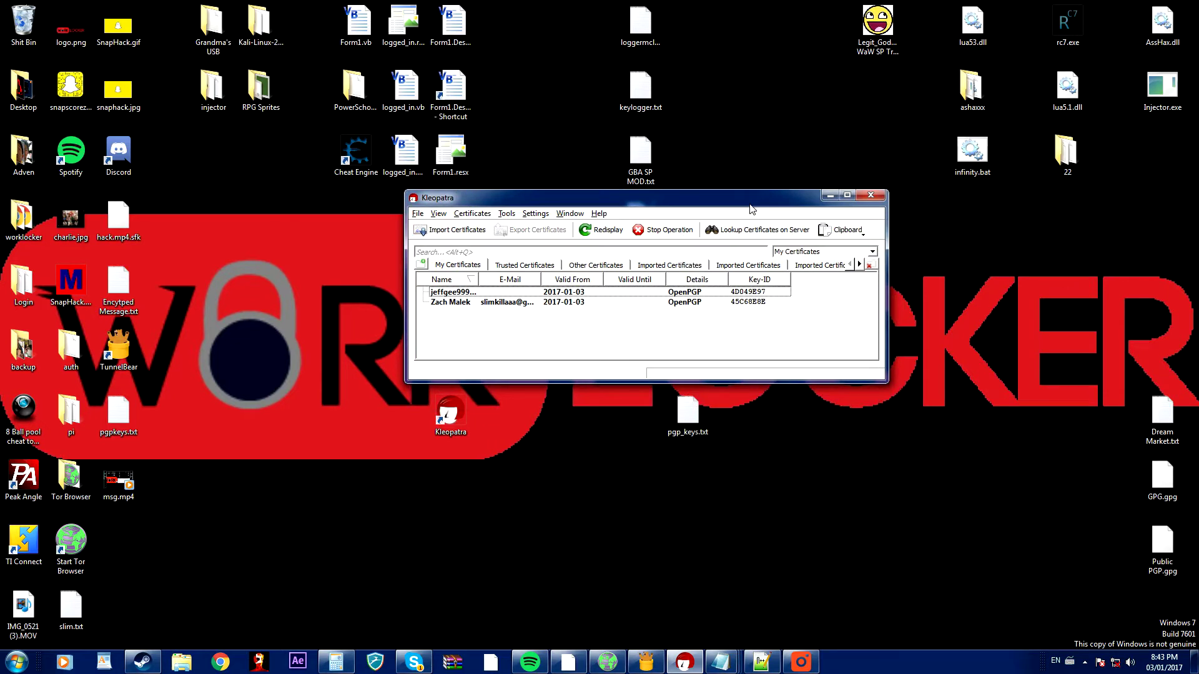
{"action": "left_click_drag", "start_coordinate": [749, 205], "coordinate": [742, 229]}
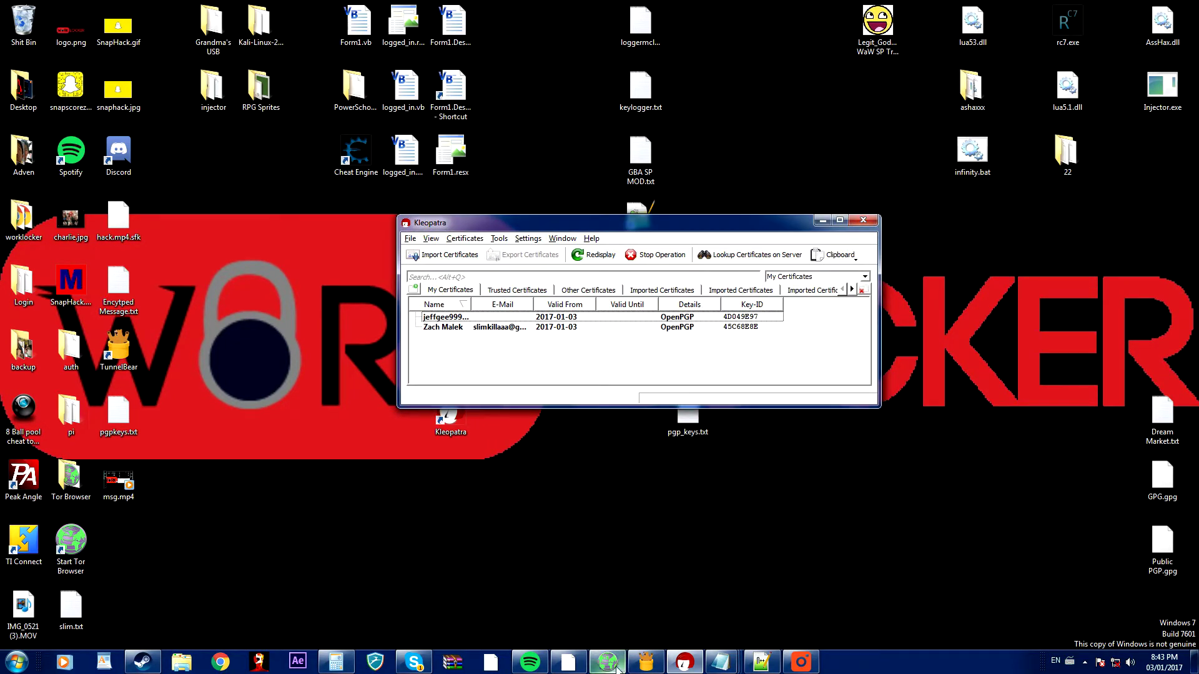
{"action": "left_click", "coordinate": [685, 662]}
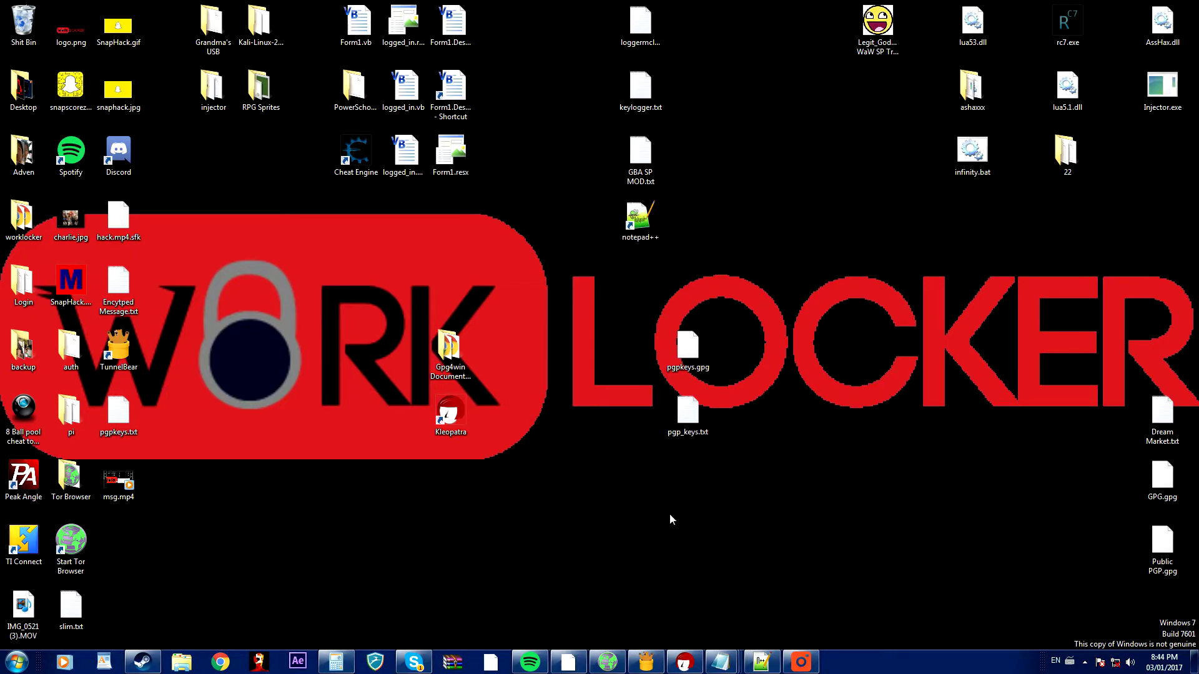
Copy the vendor's entire PGP PUBLIC KEY BLOCK from the QuickLick contact page, then minimize Tor Browser.
{"action": "left_click", "coordinate": [606, 662]}
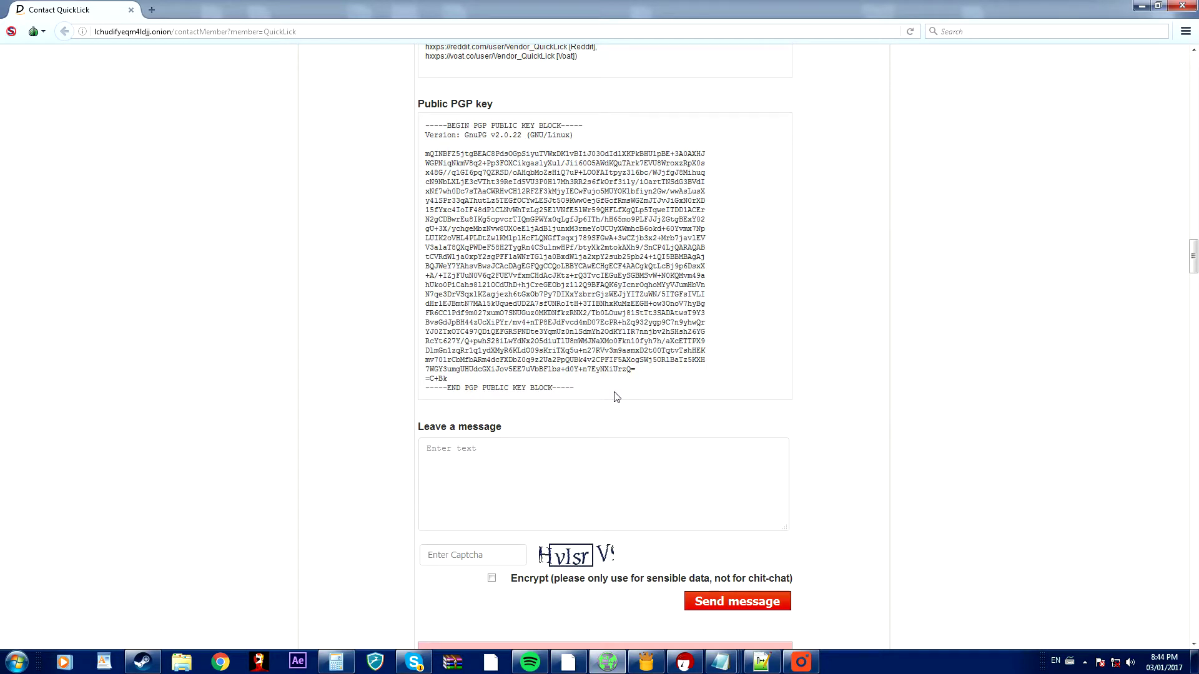
{"action": "key", "text": "super+d"}
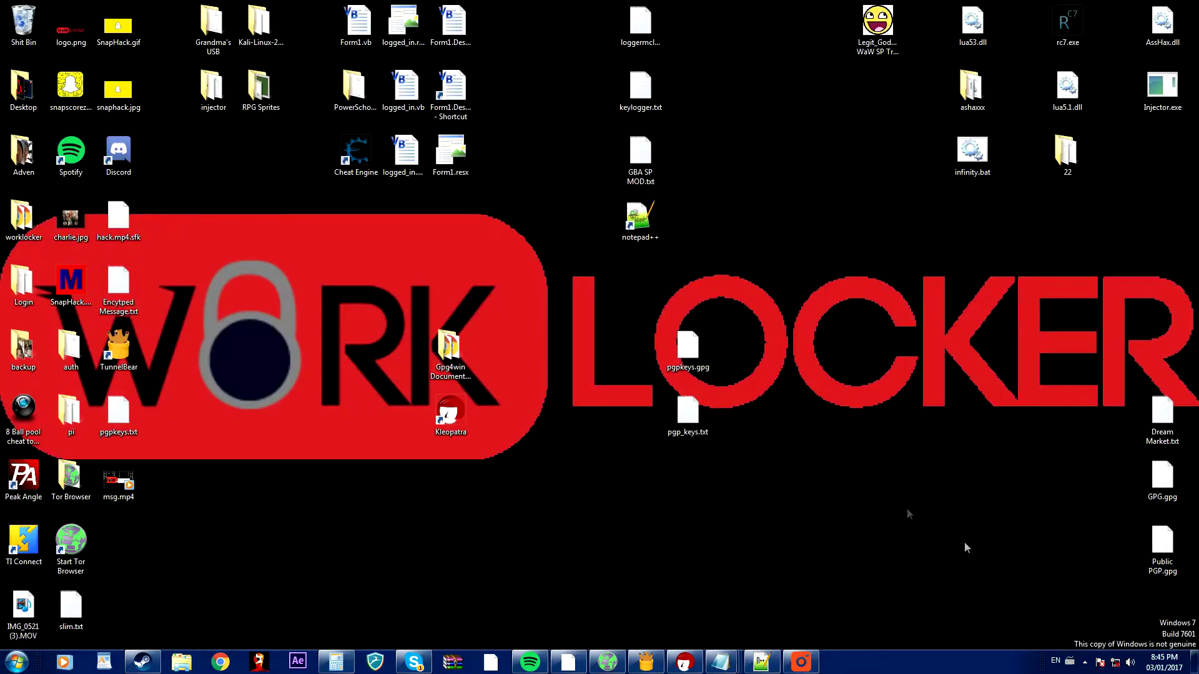
{"action": "left_click", "coordinate": [616, 655]}
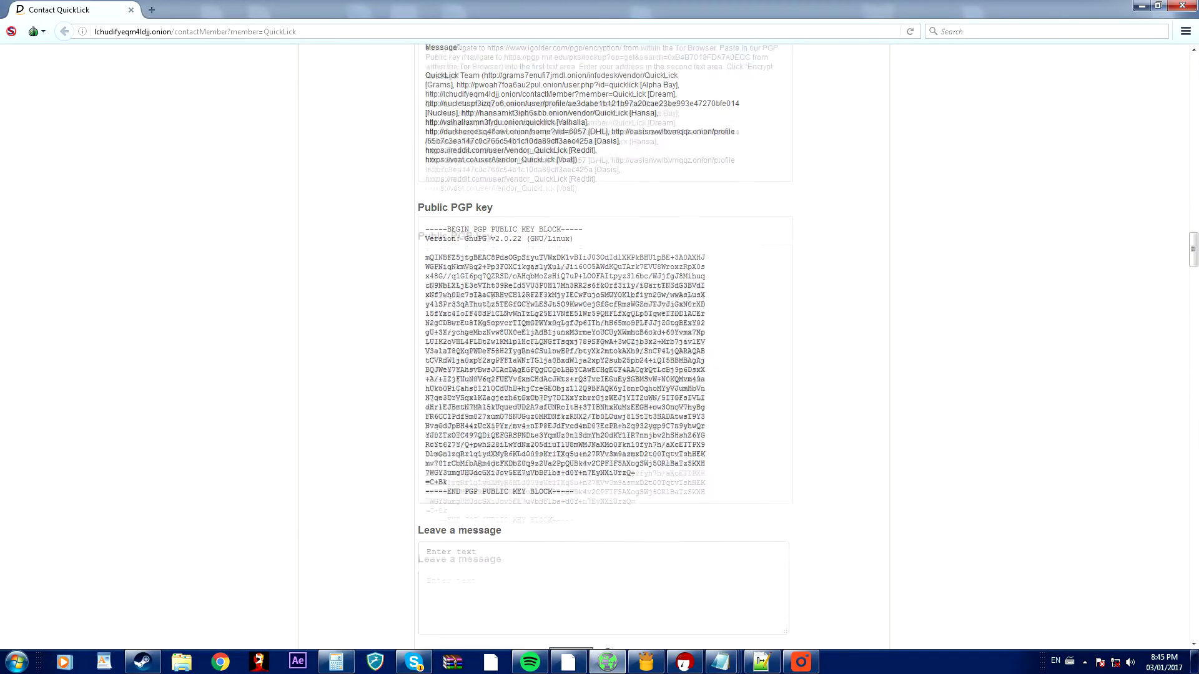
{"action": "left_click_drag", "start_coordinate": [583, 465], "coordinate": [406, 200]}
{"action": "right_click", "coordinate": [451, 239]}
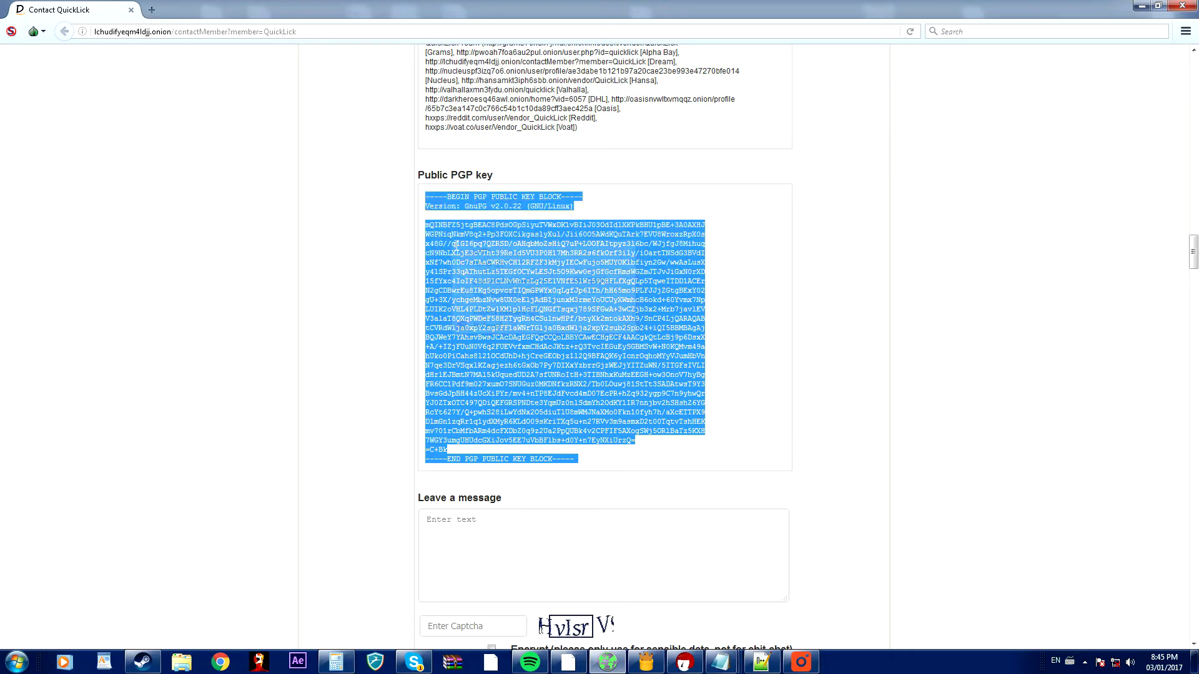
{"action": "left_click", "coordinate": [473, 256]}
{"action": "left_click", "coordinate": [1142, 6]}
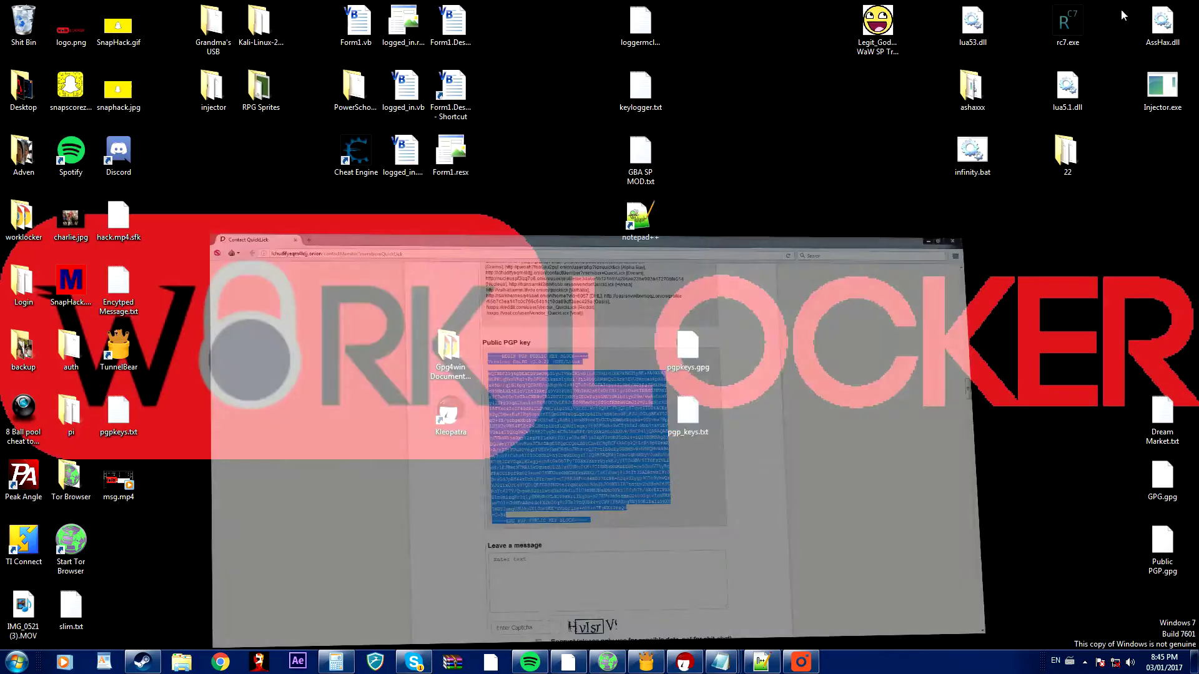
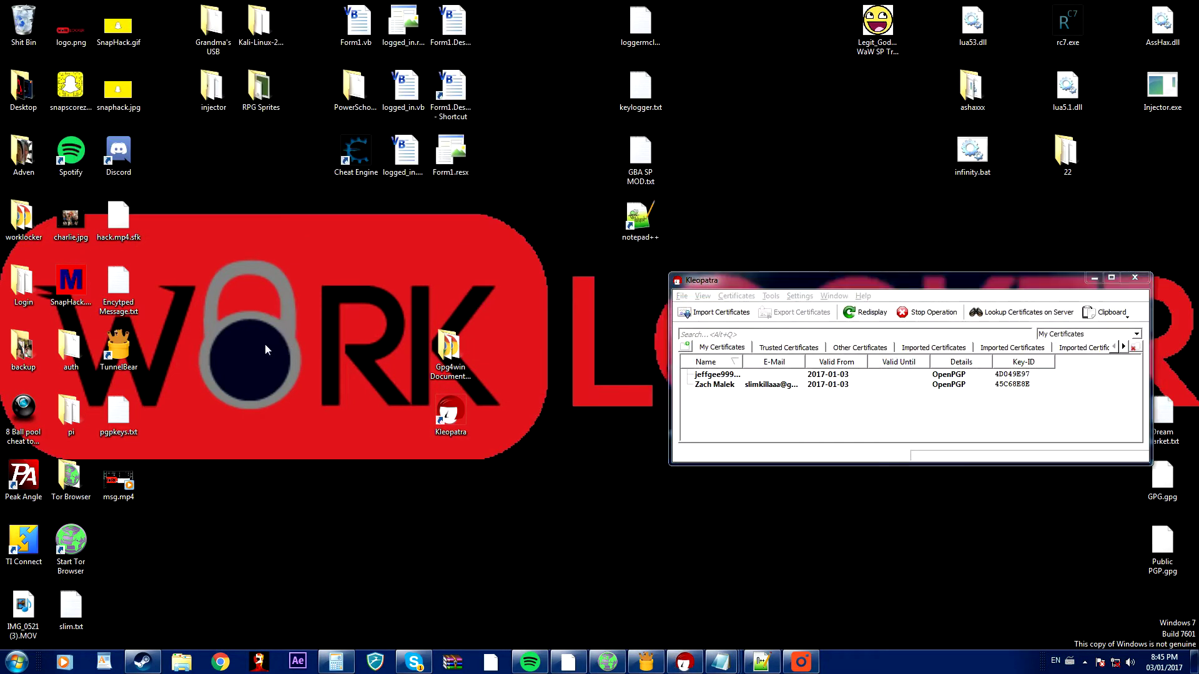
Create a new blank text document on the desktop, leaving its default name cleared for renaming.
{"action": "right_click", "coordinate": [265, 344]}
{"action": "mouse_move", "coordinate": [322, 469]}
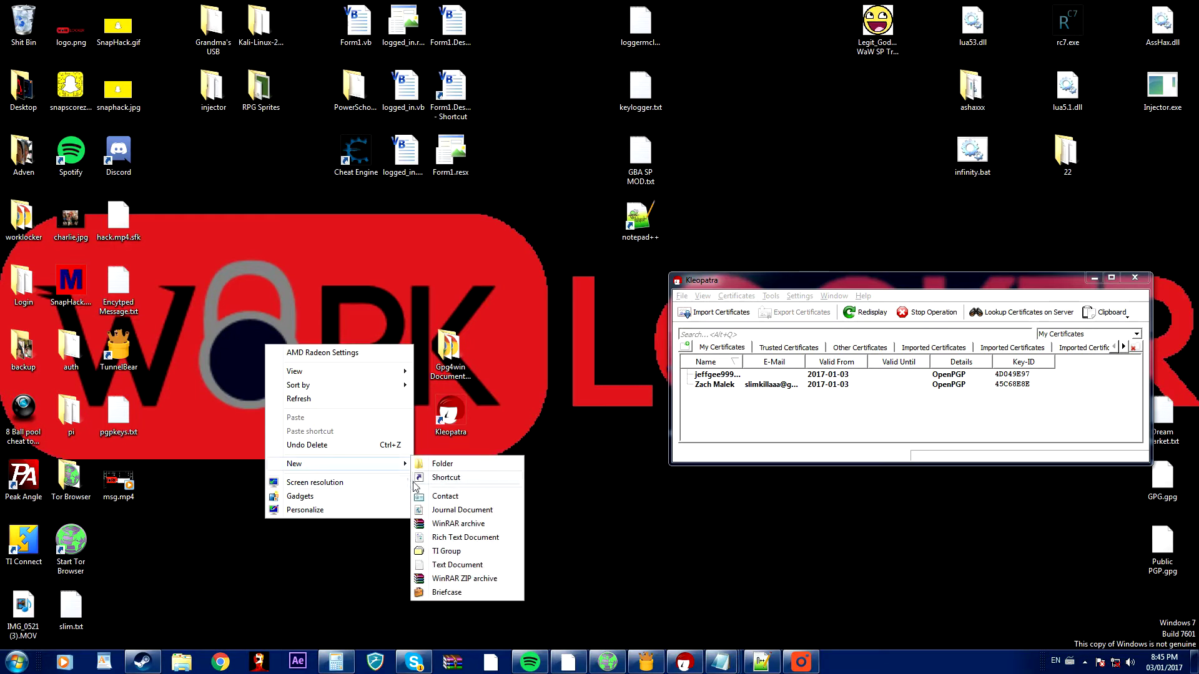
{"action": "left_click", "coordinate": [451, 565]}
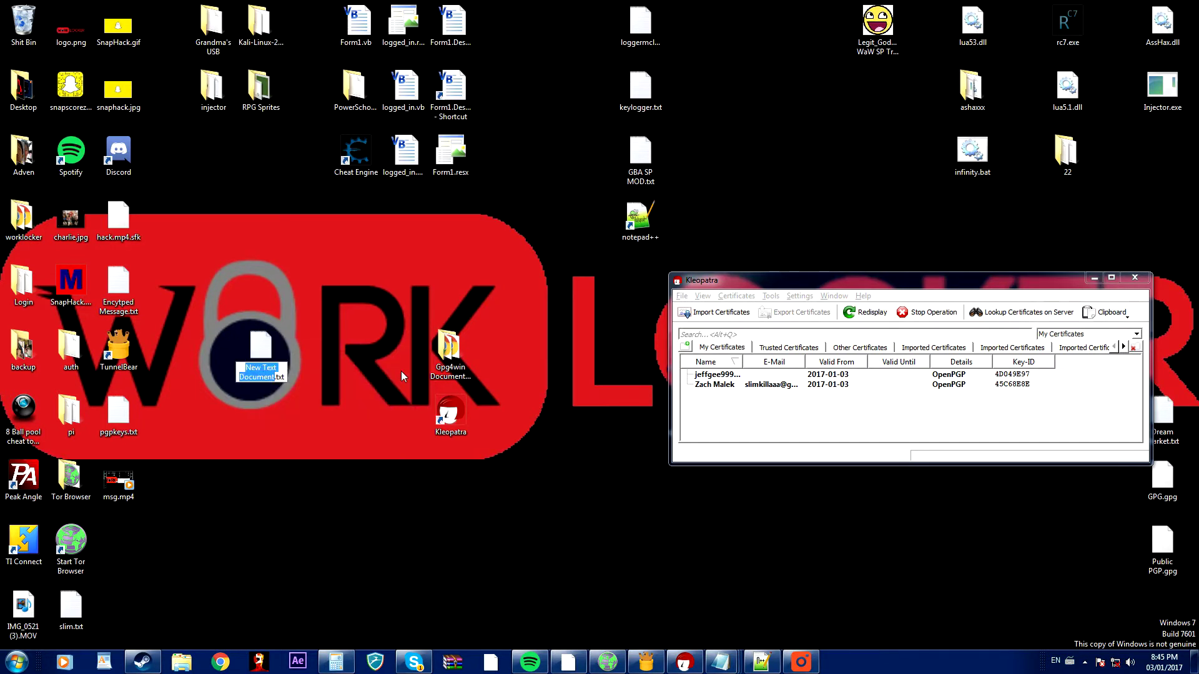
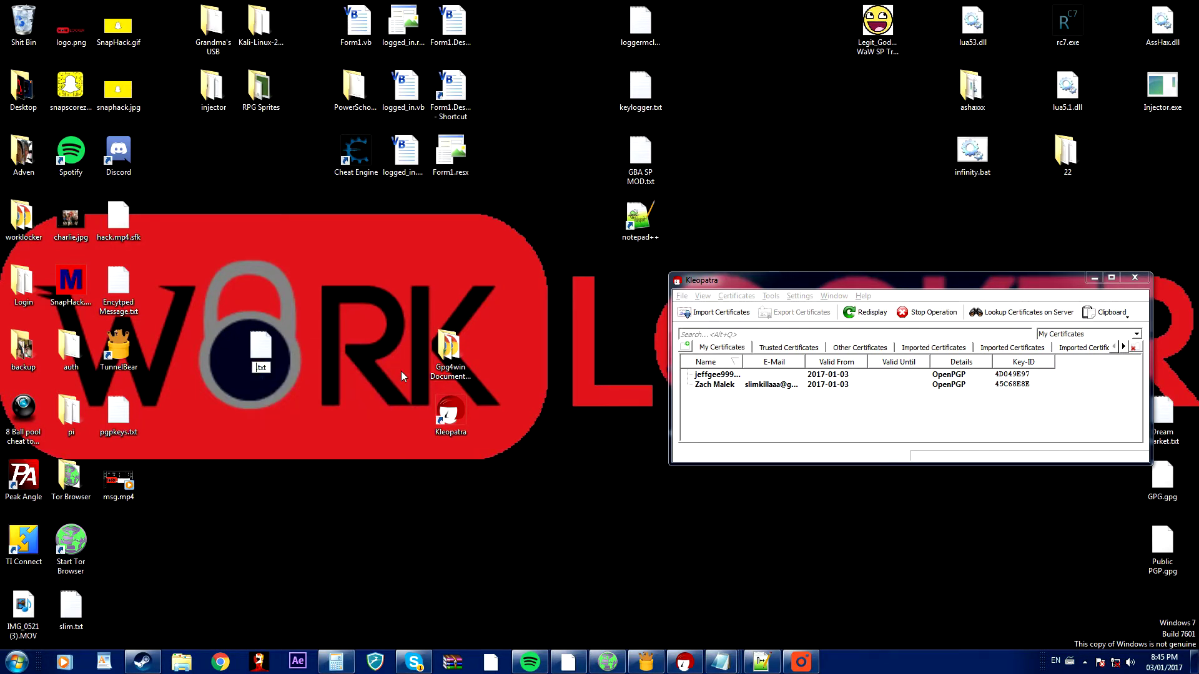
Name the new desktop text file 'pgptest.txt' and open it in Notepad.
{"action": "type", "text": "pgptest"}
{"action": "key", "text": "Return"}
{"action": "double_click", "coordinate": [263, 347]}
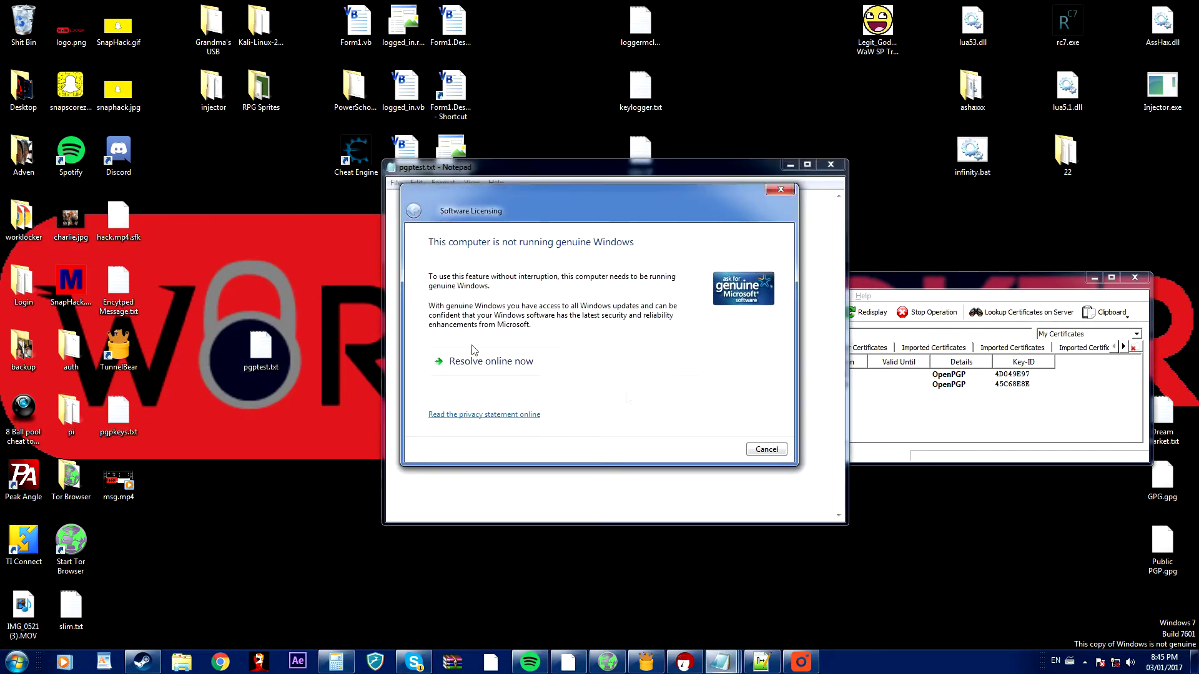
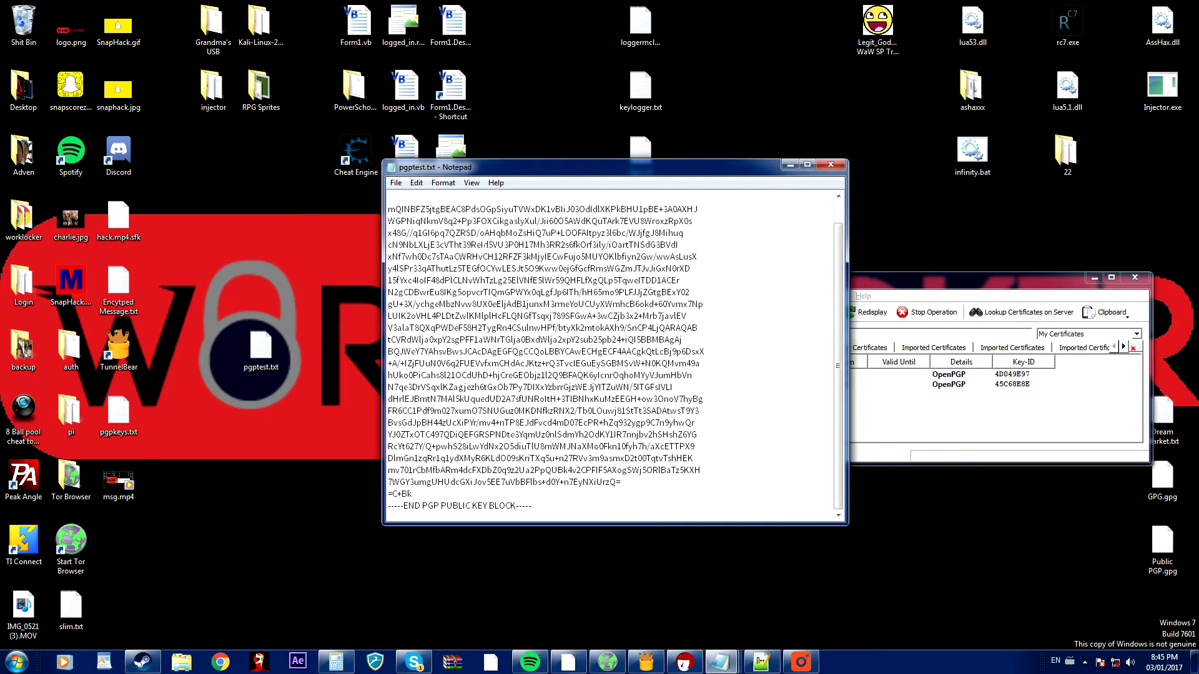
Start Save As and replace the old pgptest.txt name with pgppp.gpg.
{"action": "left_click", "coordinate": [396, 182]}
{"action": "left_click", "coordinate": [430, 240]}
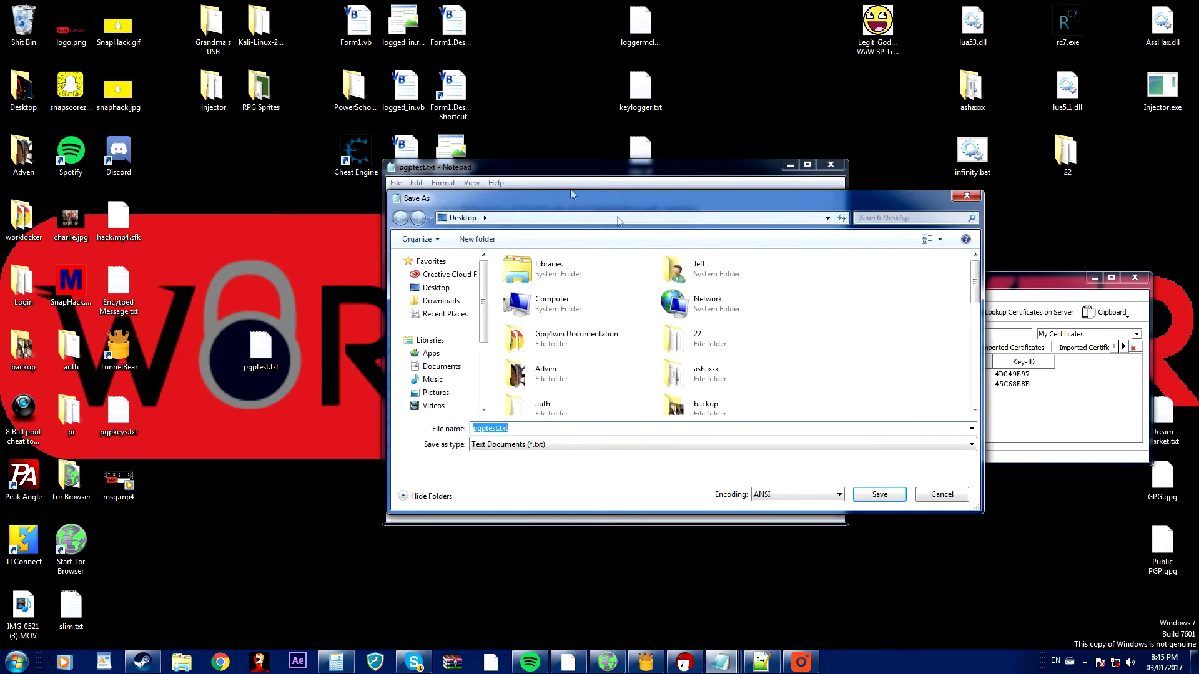
{"action": "left_click_drag", "start_coordinate": [571, 195], "coordinate": [496, 167]}
{"action": "key", "text": "BackSpace"}
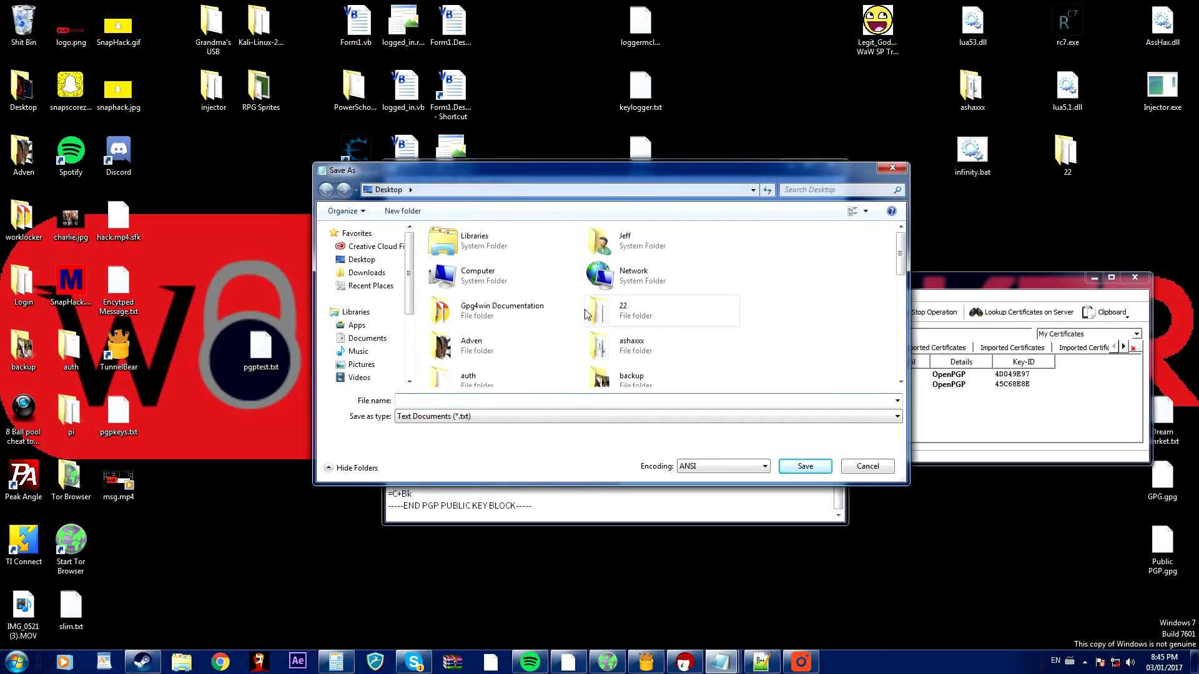
{"action": "type", "text": "pgp"}
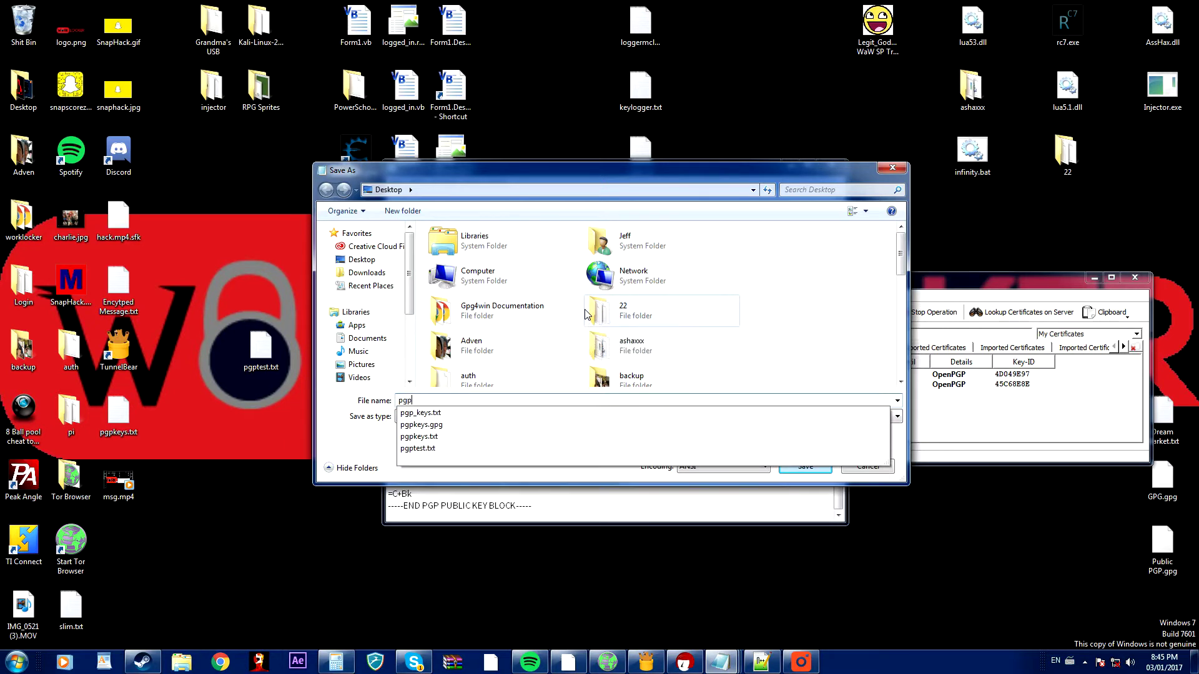
{"action": "type", "text": "pp"}
Save the key to the Desktop with type All Files (*.*), then close Notepad.
{"action": "left_click", "coordinate": [477, 415]}
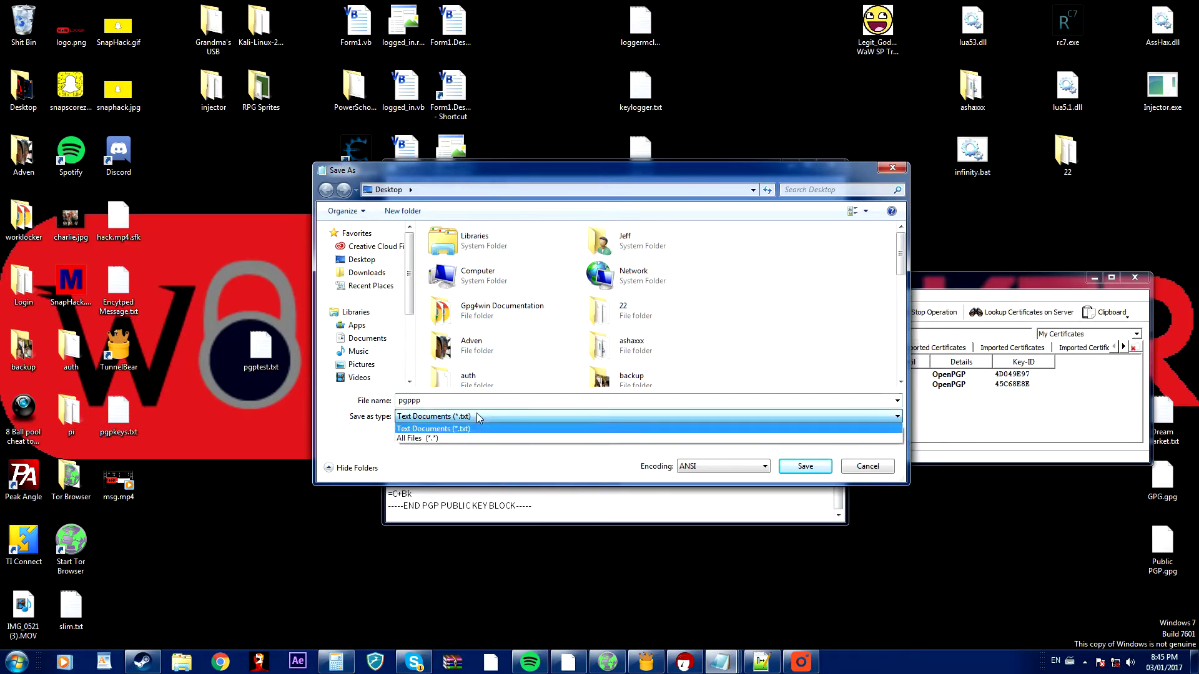
{"action": "left_click", "coordinate": [470, 437]}
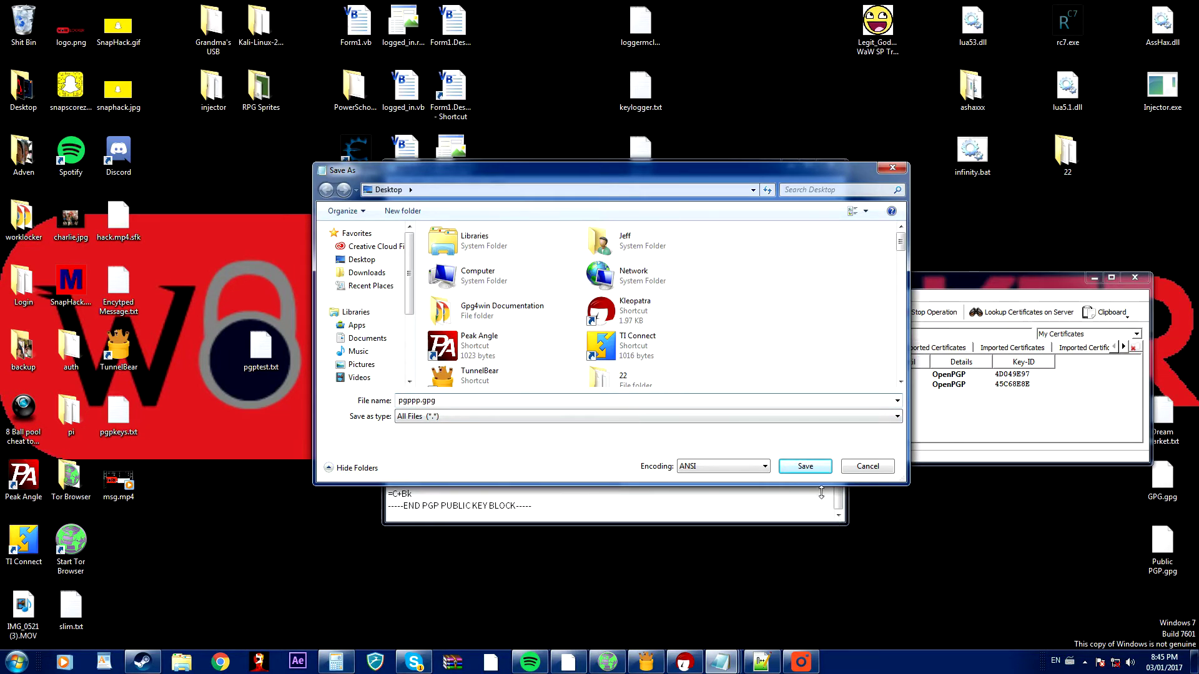
{"action": "left_click", "coordinate": [817, 466]}
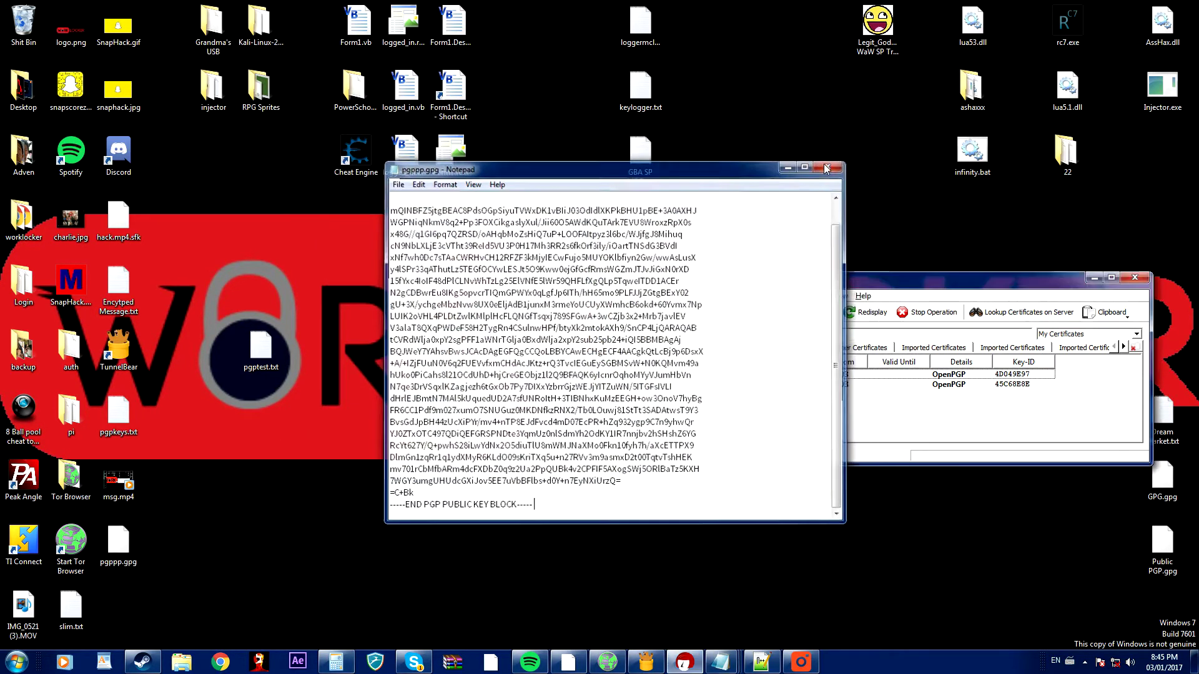
{"action": "left_click", "coordinate": [826, 169]}
Open Kleopatra's Import Certificates chooser on the Desktop, scrolled to the .gpg files including pgppp.gpg.
{"action": "left_click_drag", "start_coordinate": [118, 545], "coordinate": [347, 477]}
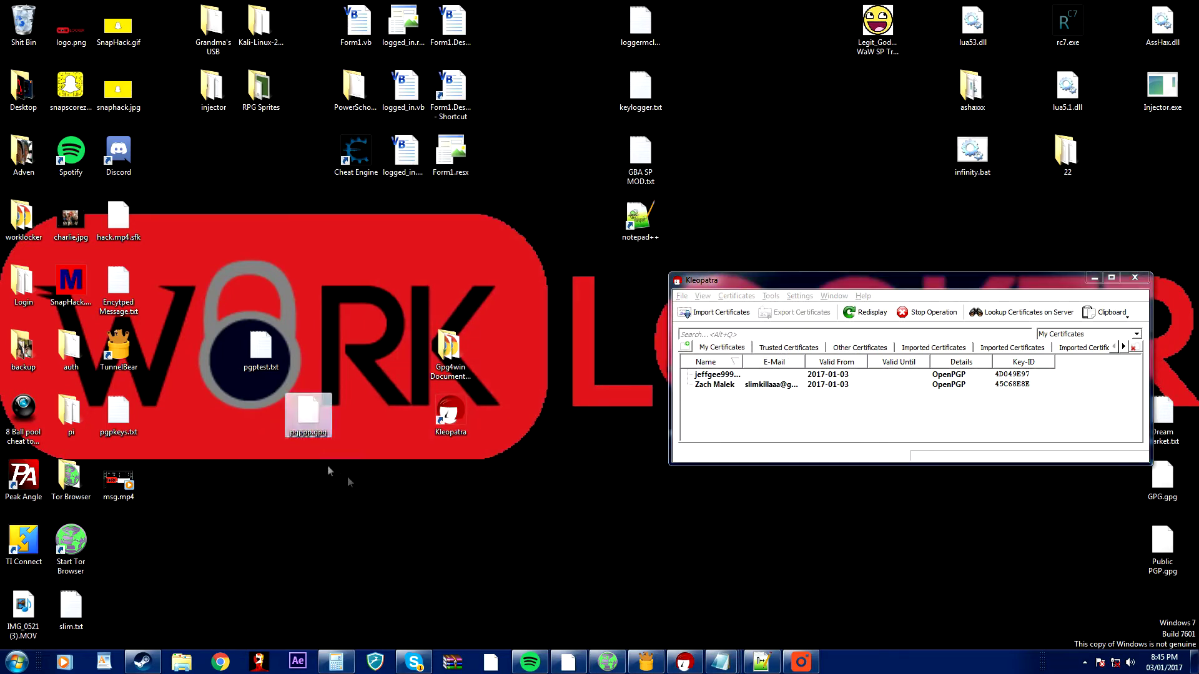
{"action": "left_click_drag", "start_coordinate": [745, 282], "coordinate": [410, 223]}
{"action": "left_click", "coordinate": [382, 253]}
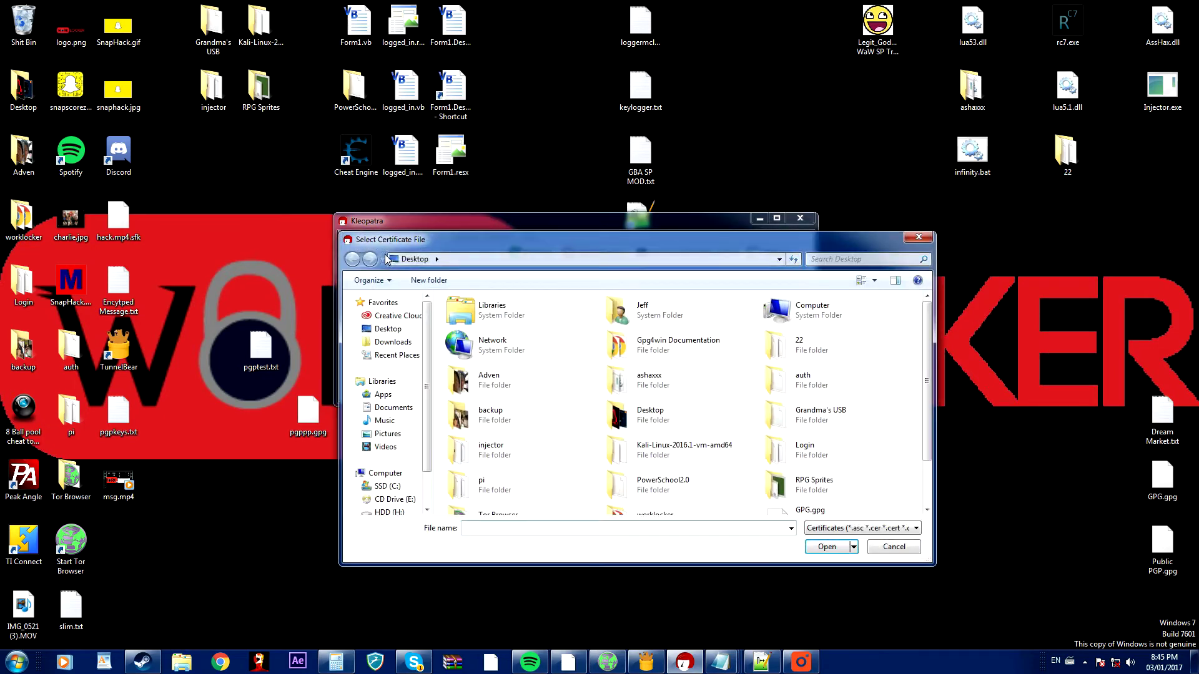
{"action": "left_click", "coordinate": [408, 334]}
{"action": "left_click_drag", "start_coordinate": [930, 382], "coordinate": [932, 425]}
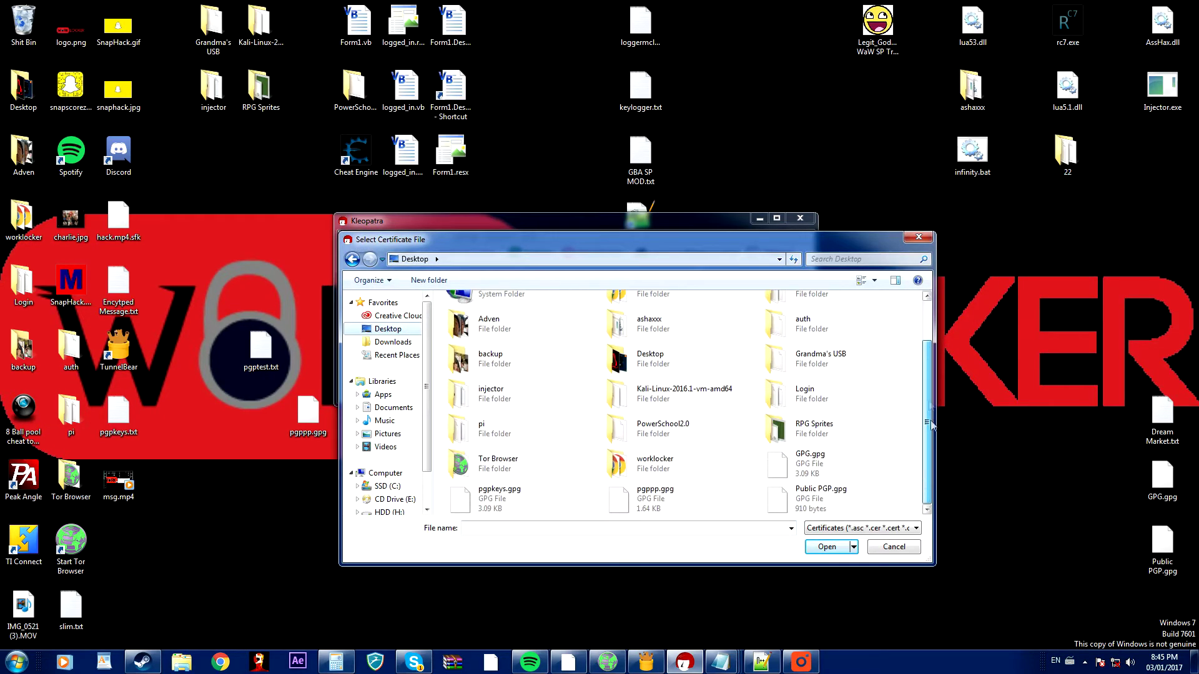
{"action": "left_click_drag", "start_coordinate": [830, 240], "coordinate": [827, 214]}
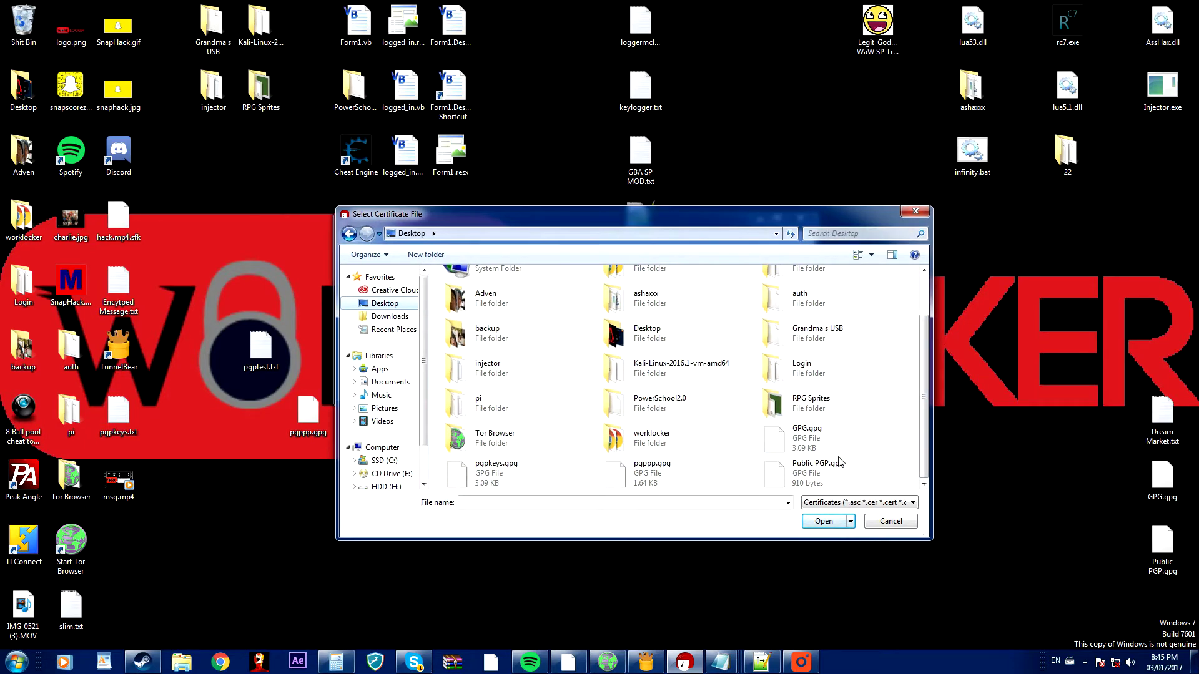
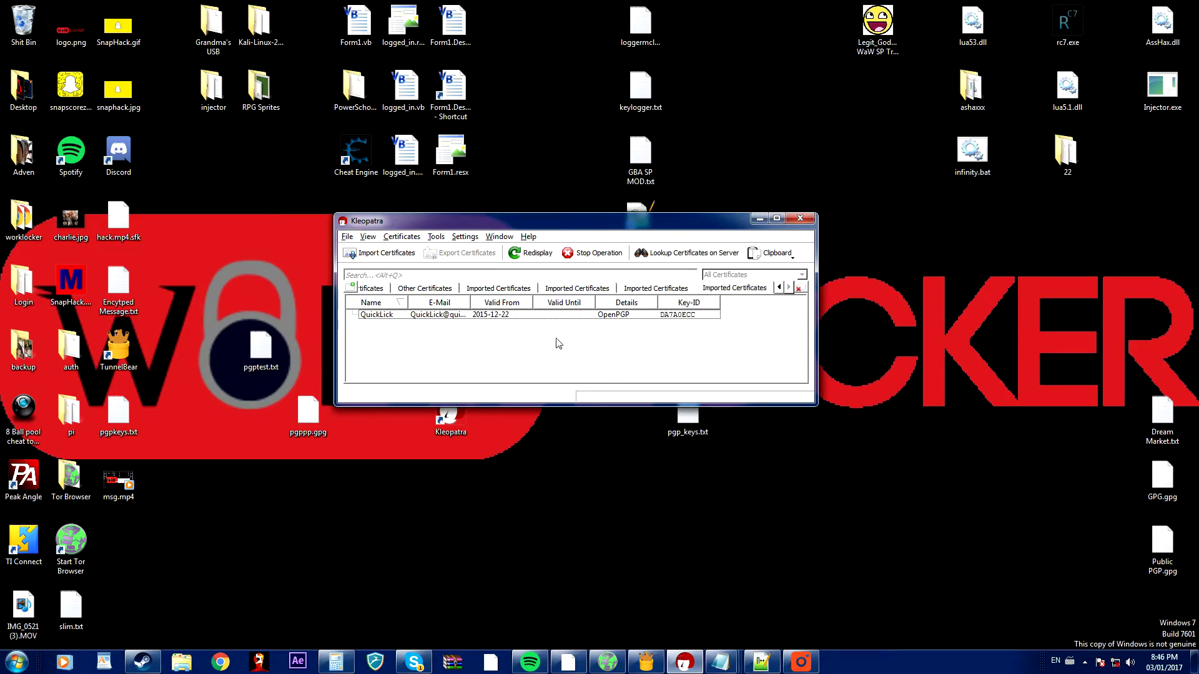
Open the imported QuickLick certificate's details and check its overview: valid, 4,096-bit RSA key.
{"action": "left_click", "coordinate": [465, 316]}
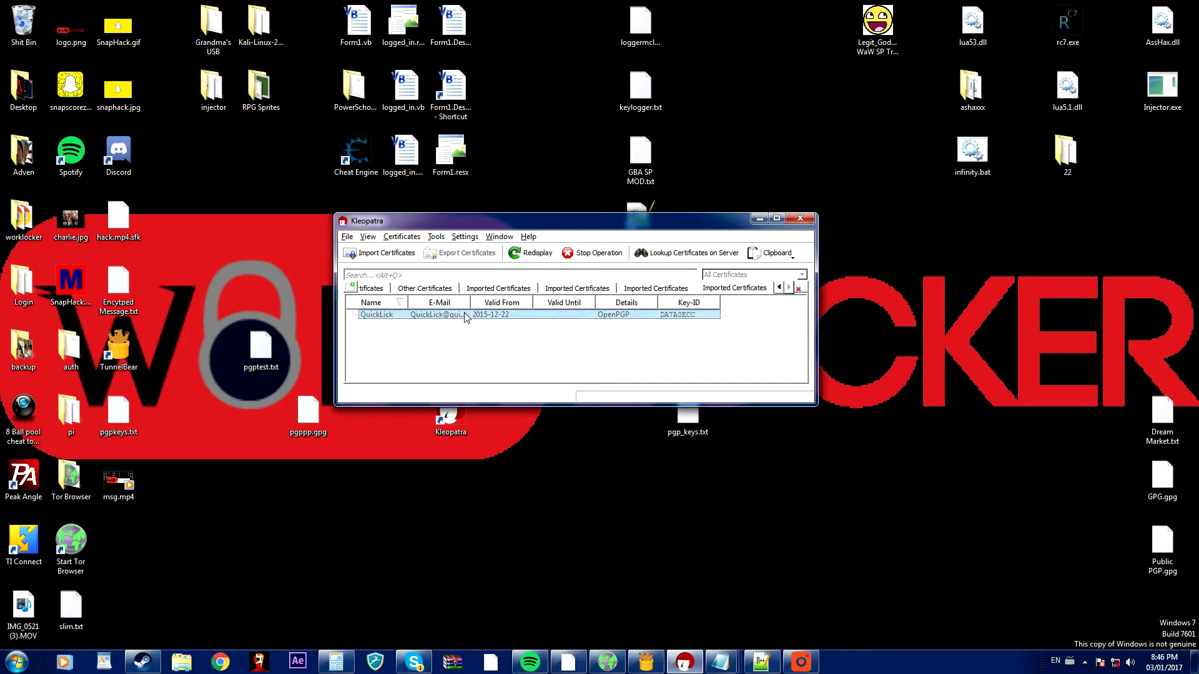
{"action": "double_click", "coordinate": [465, 315]}
{"action": "left_click_drag", "start_coordinate": [480, 234], "coordinate": [579, 235]}
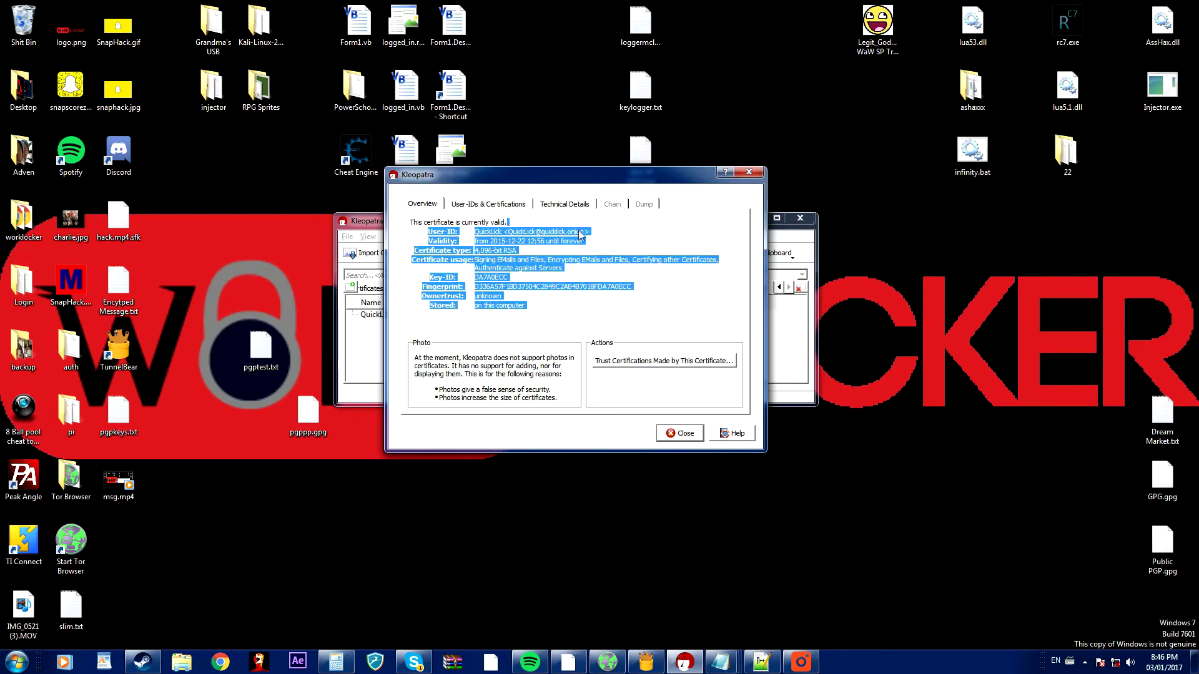
{"action": "left_click", "coordinate": [581, 235]}
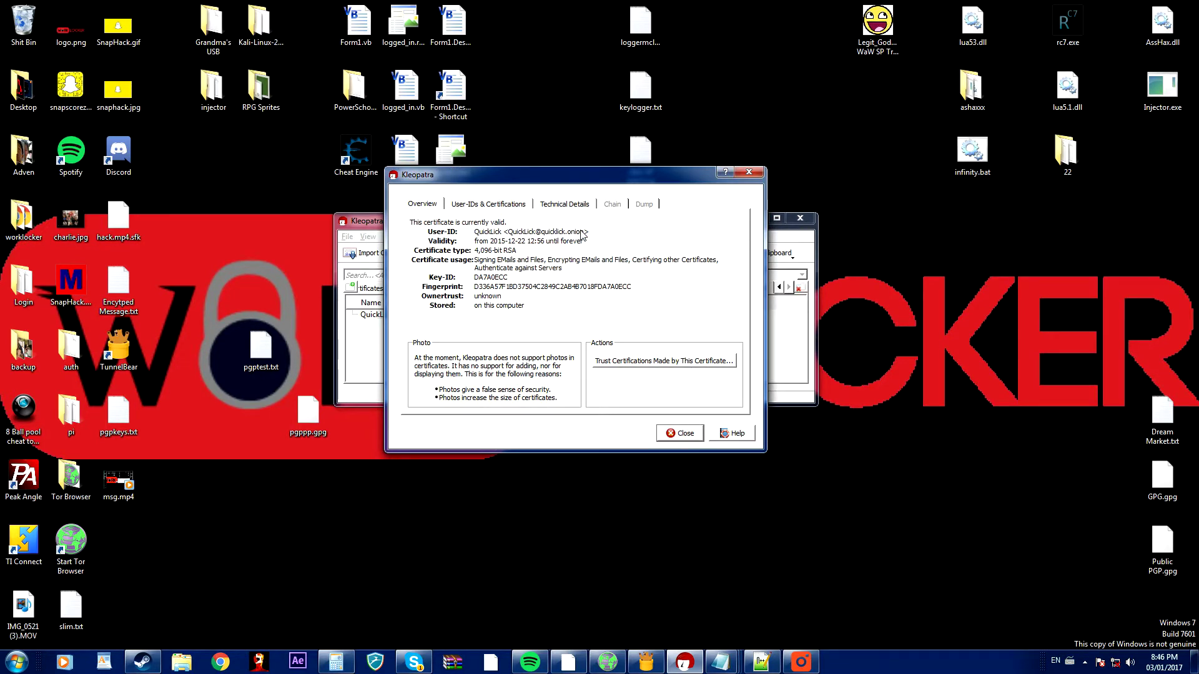
Close the details dialog of the imported OpenPGP certificate.
{"action": "left_click", "coordinate": [685, 433]}
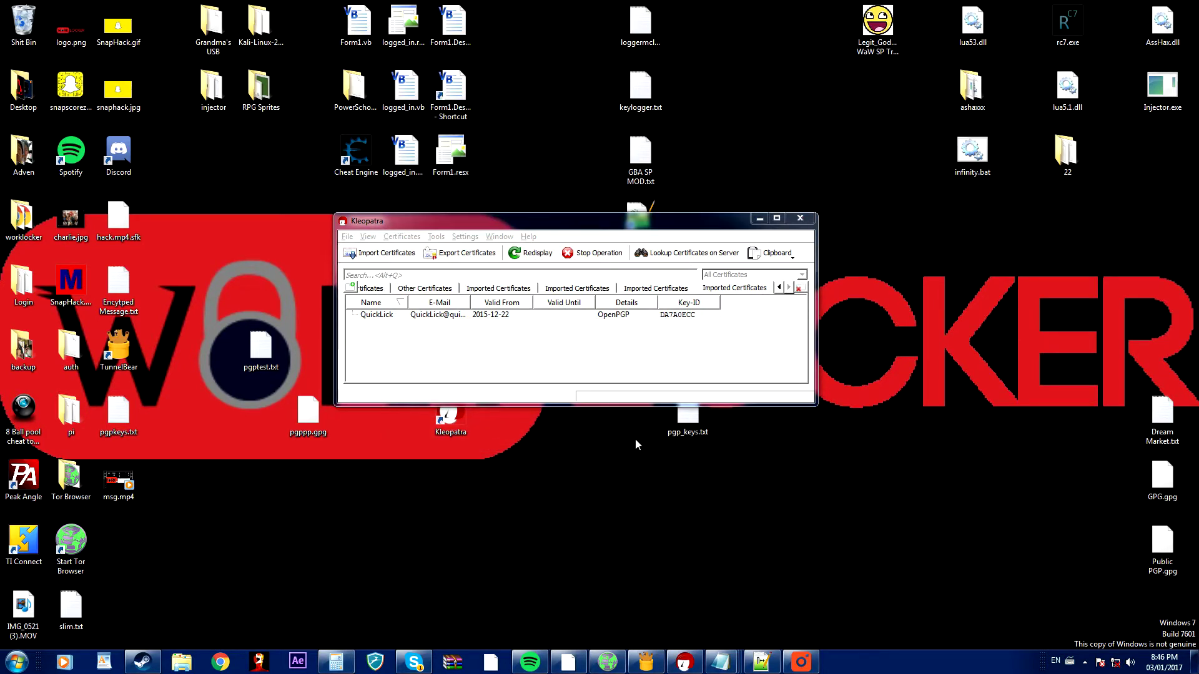
Quit Kleopatra and launch Notepad from the Start search for a blank Untitled document.
{"action": "left_click", "coordinate": [799, 218]}
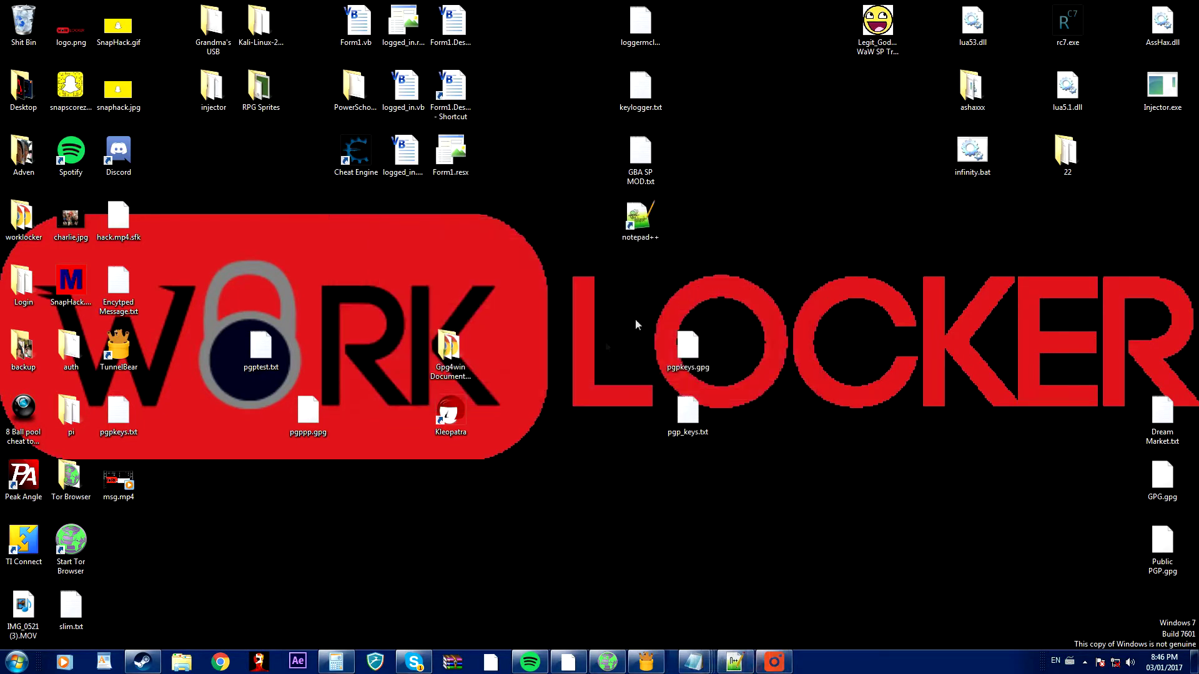
{"action": "key", "text": "super"}
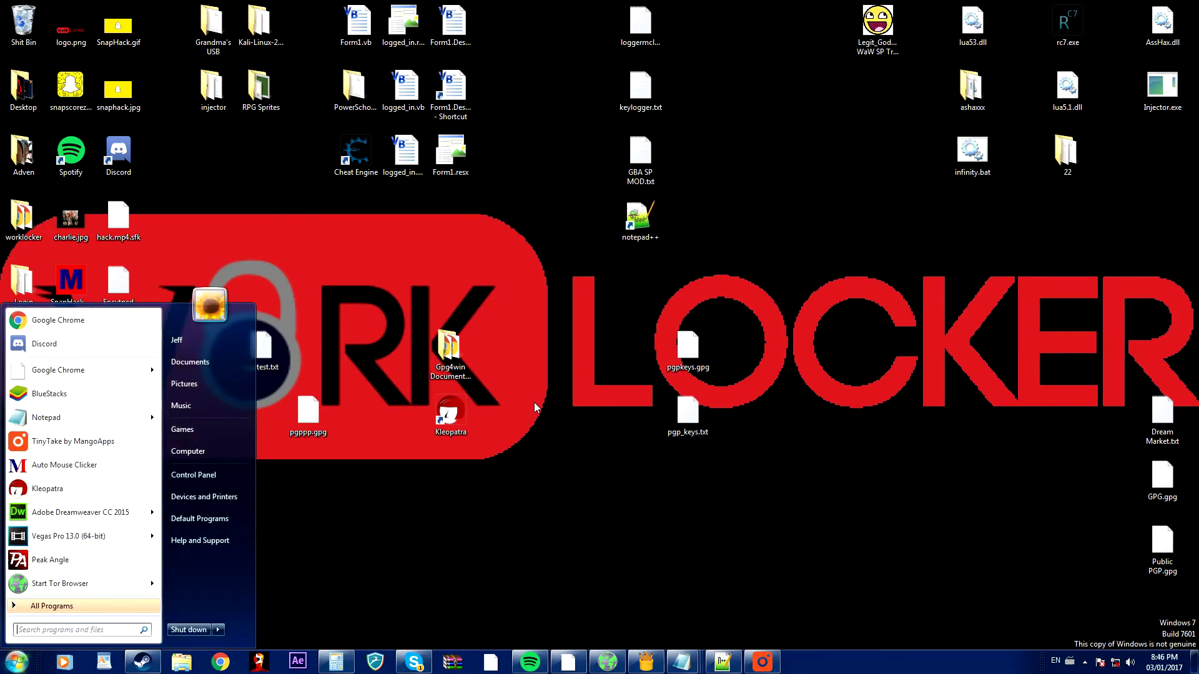
{"action": "type", "text": "notepad"}
{"action": "key", "text": "Return"}
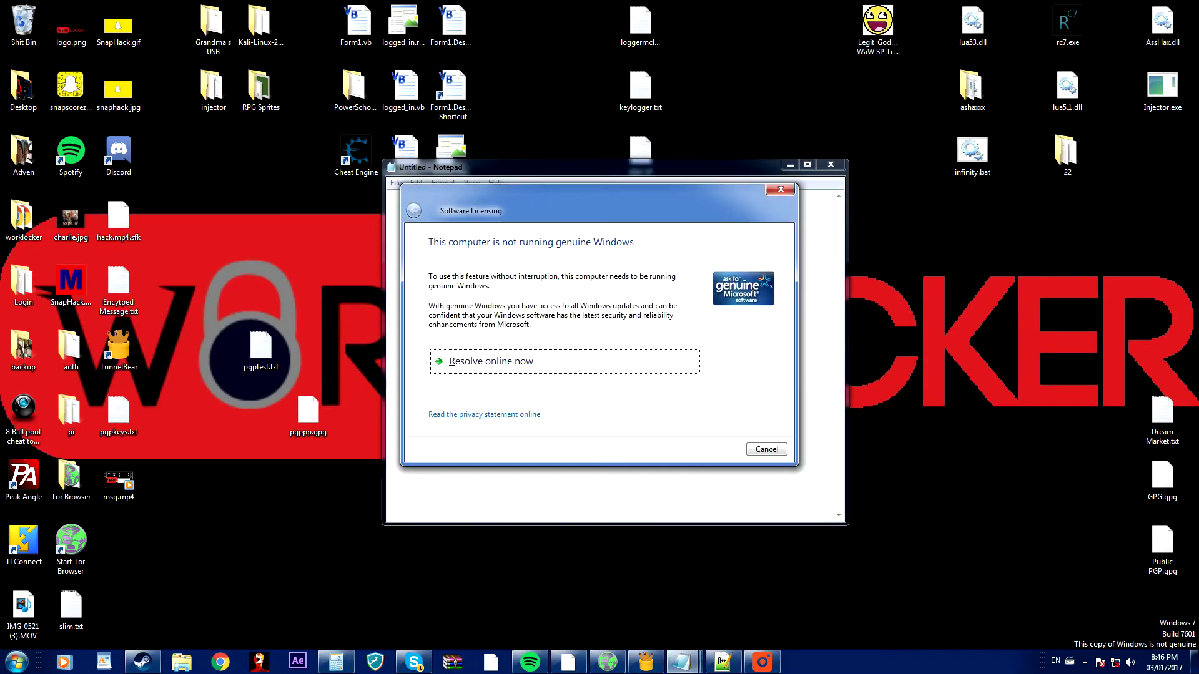
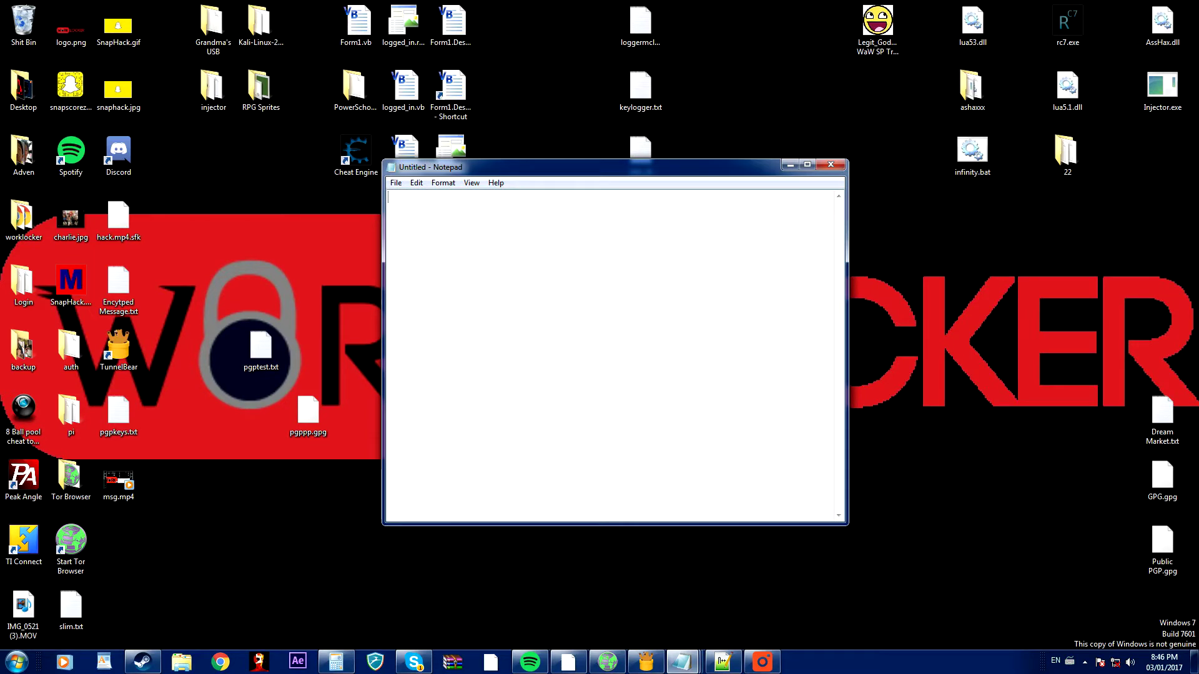
Type 'This is an encrypted message' into the blank Notepad document and select the line.
{"action": "type", "text": "This is an encrypted message"}
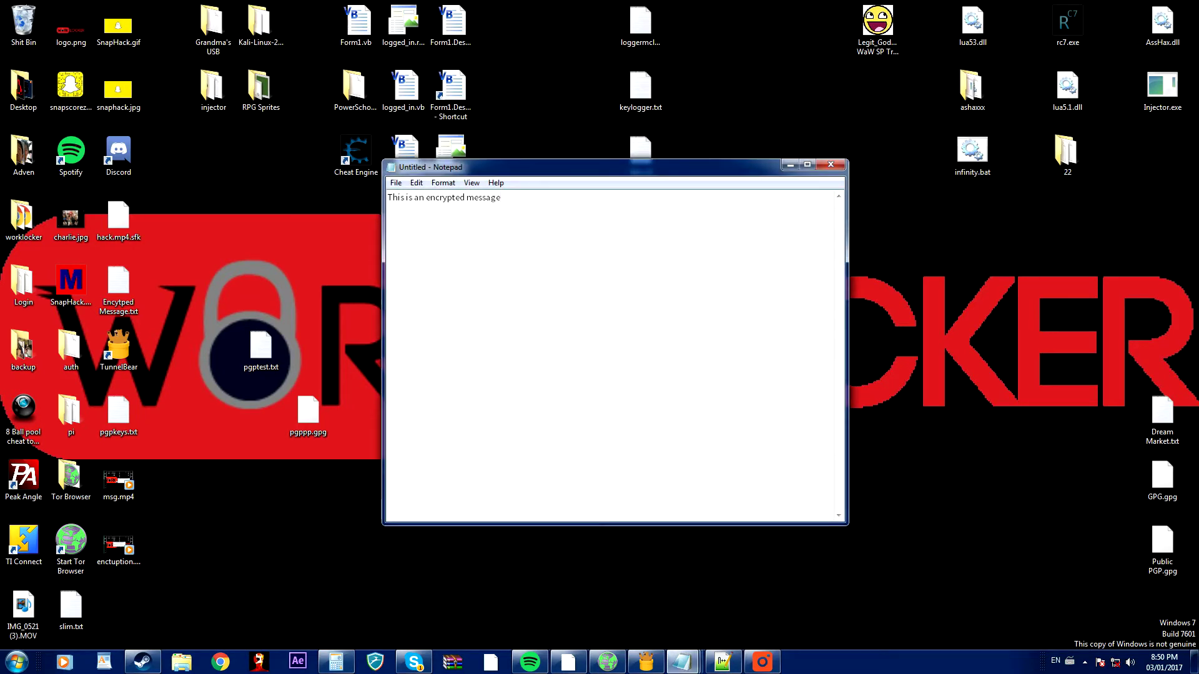
{"action": "left_click_drag", "start_coordinate": [501, 198], "coordinate": [319, 204]}
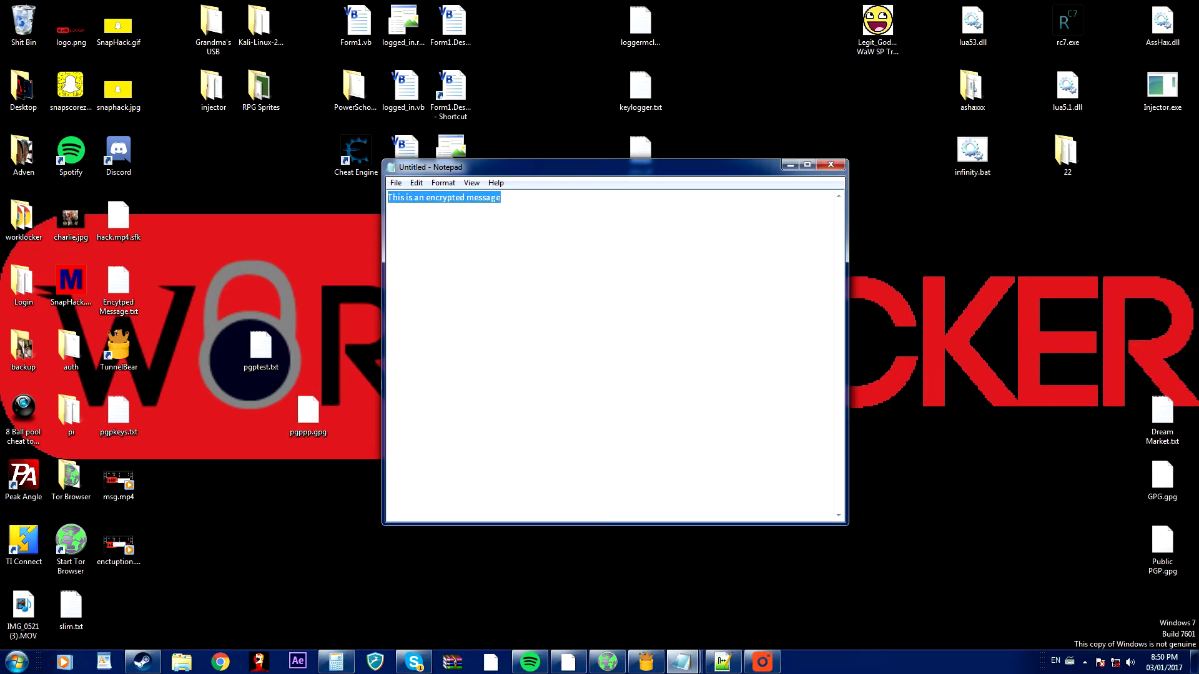
Copy the selected message line to the clipboard.
{"action": "right_click", "coordinate": [477, 198]}
{"action": "left_click", "coordinate": [506, 239]}
{"action": "left_click", "coordinate": [505, 240]}
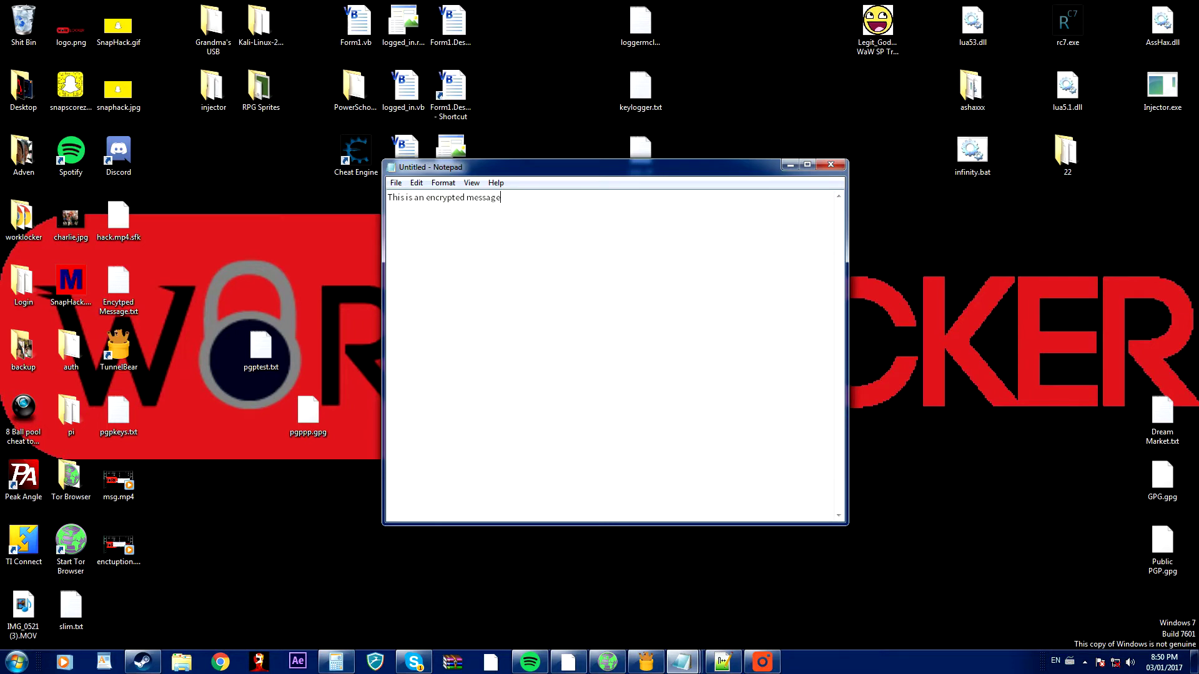
Start Kleopatra's Clipboard > Encrypt from the system tray icon.
{"action": "left_click", "coordinate": [1085, 661]}
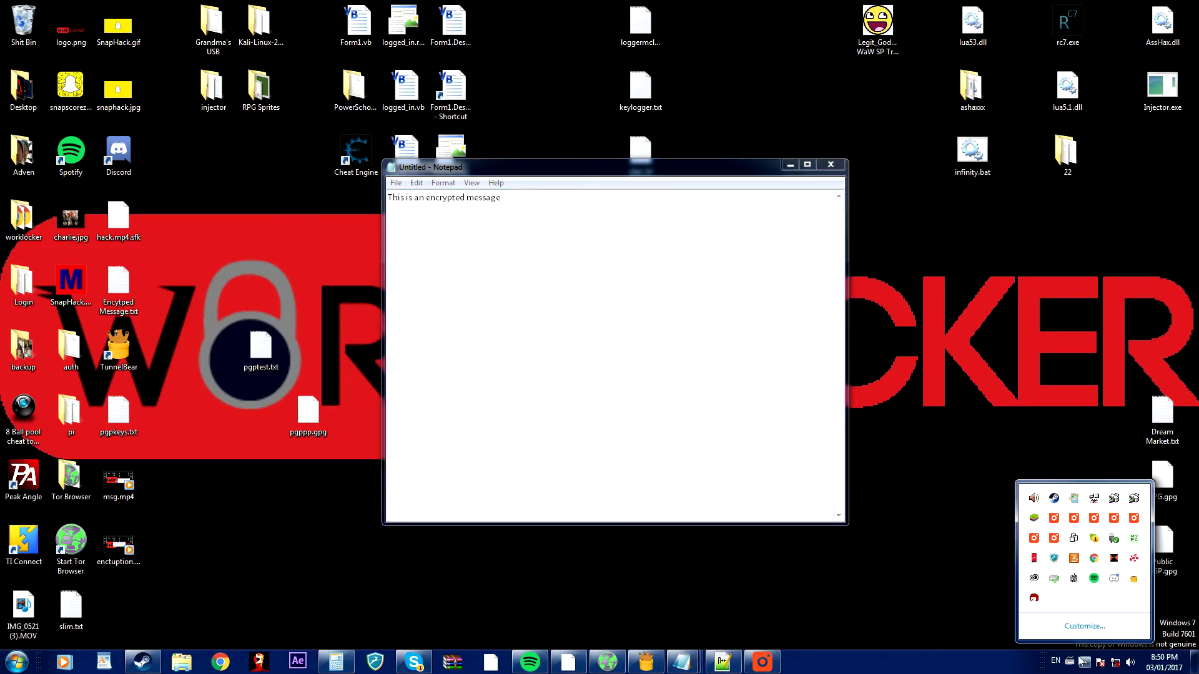
{"action": "right_click", "coordinate": [1034, 599]}
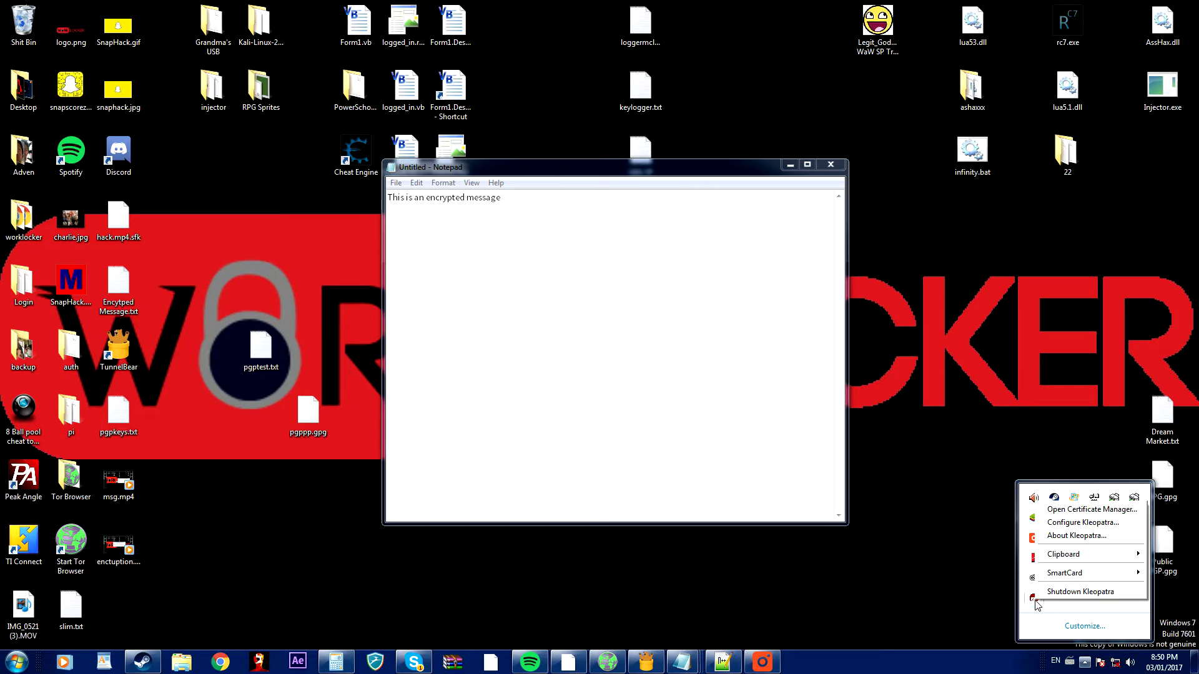
{"action": "mouse_move", "coordinate": [1063, 554]}
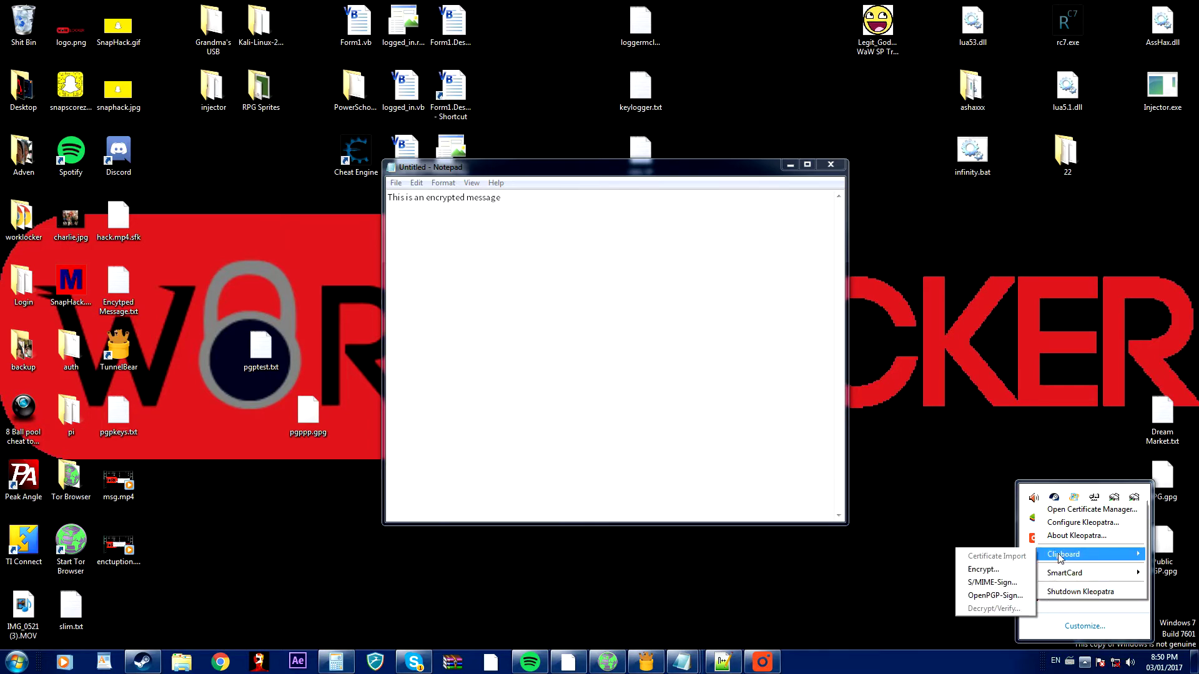
{"action": "left_click", "coordinate": [1005, 569]}
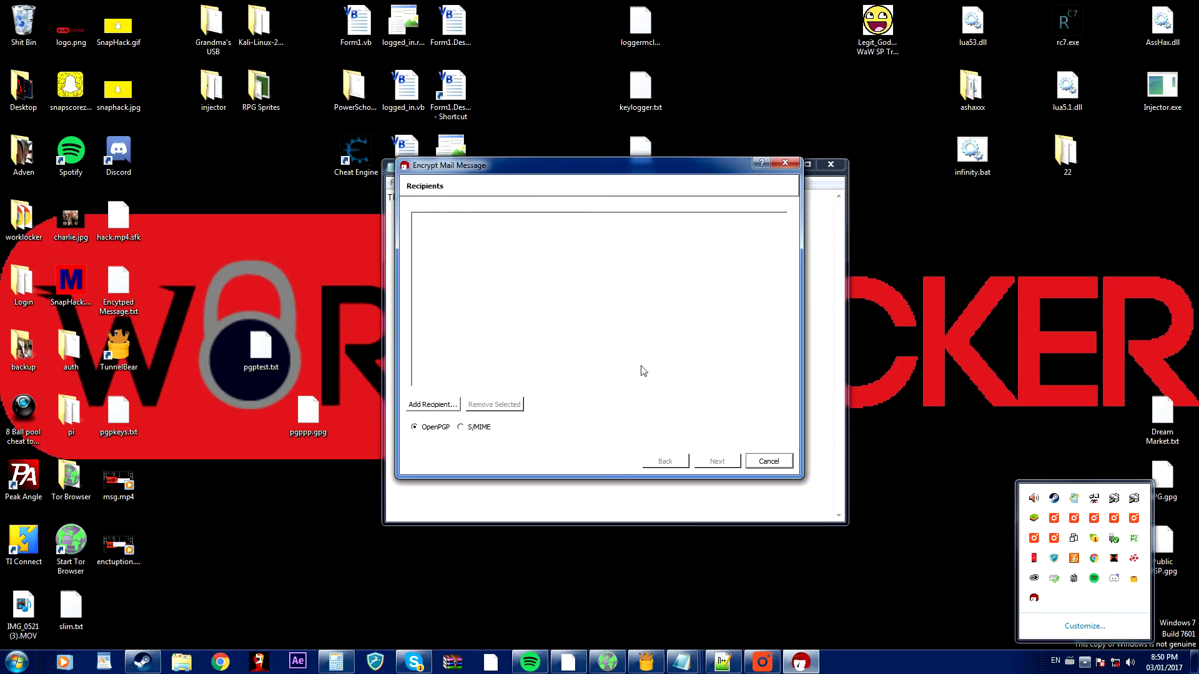
Add the first certificate under My Certificates as recipient, encrypt, and close the results.
{"action": "left_click", "coordinate": [432, 404]}
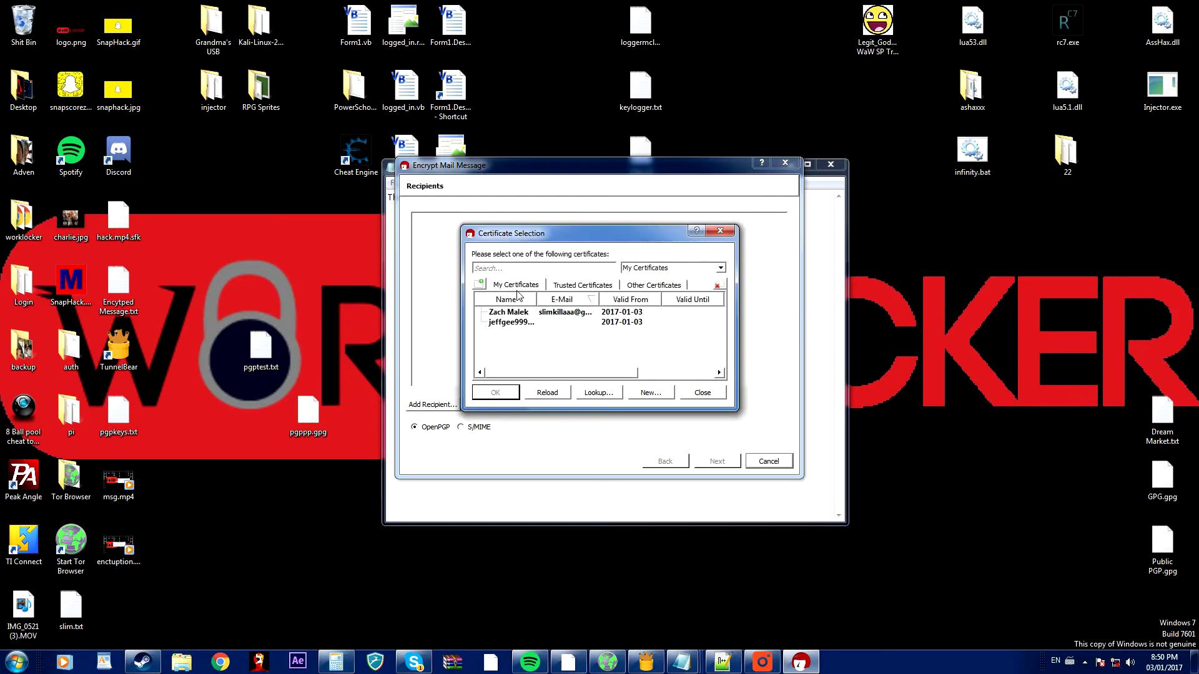
{"action": "left_click", "coordinate": [525, 313]}
{"action": "left_click", "coordinate": [527, 322]}
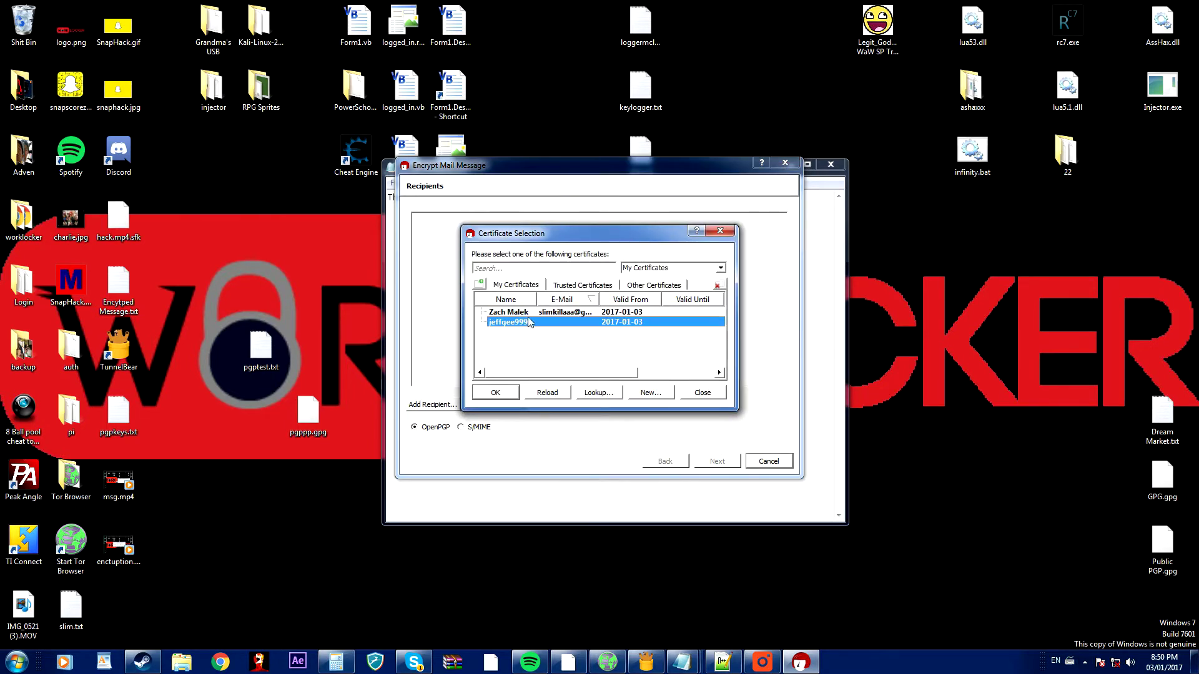
{"action": "left_click", "coordinate": [530, 315]}
{"action": "left_click", "coordinate": [531, 322]}
{"action": "left_click", "coordinate": [531, 314]}
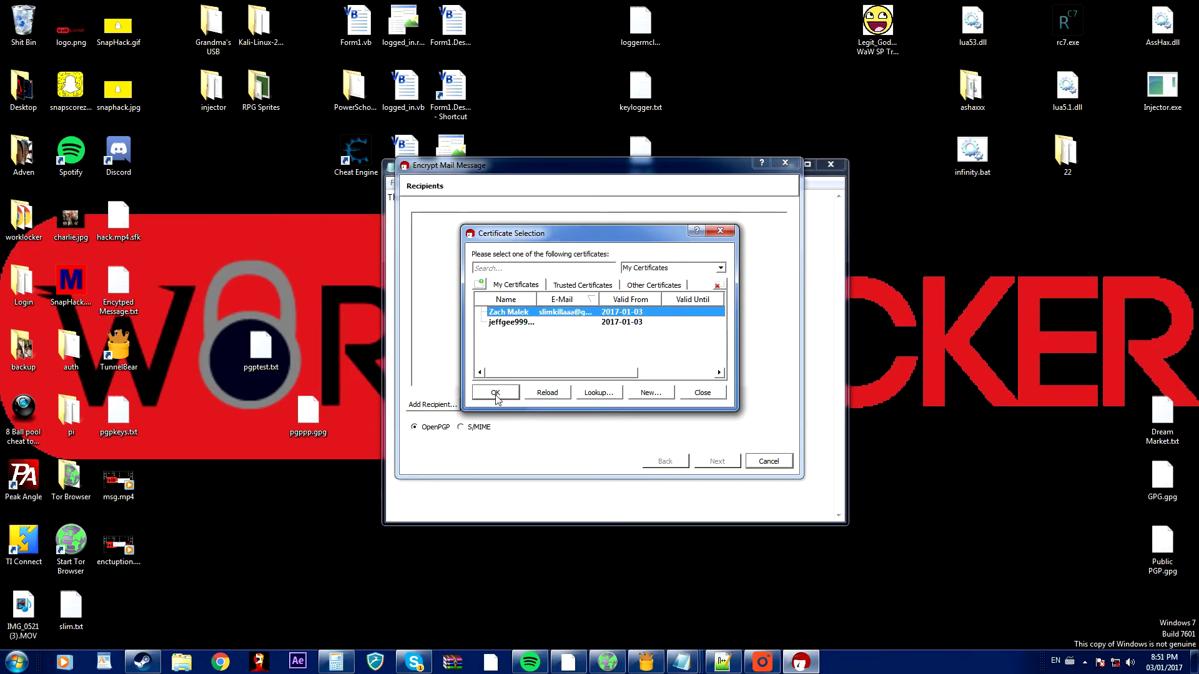
{"action": "left_click", "coordinate": [496, 396]}
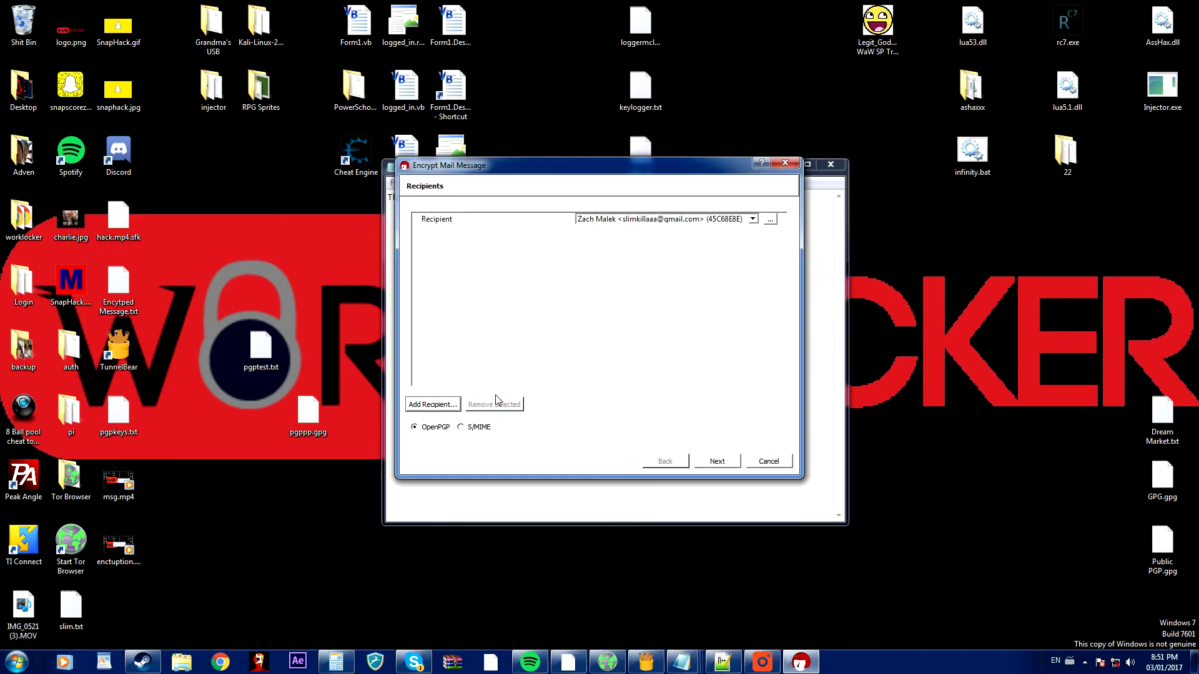
{"action": "left_click", "coordinate": [700, 462]}
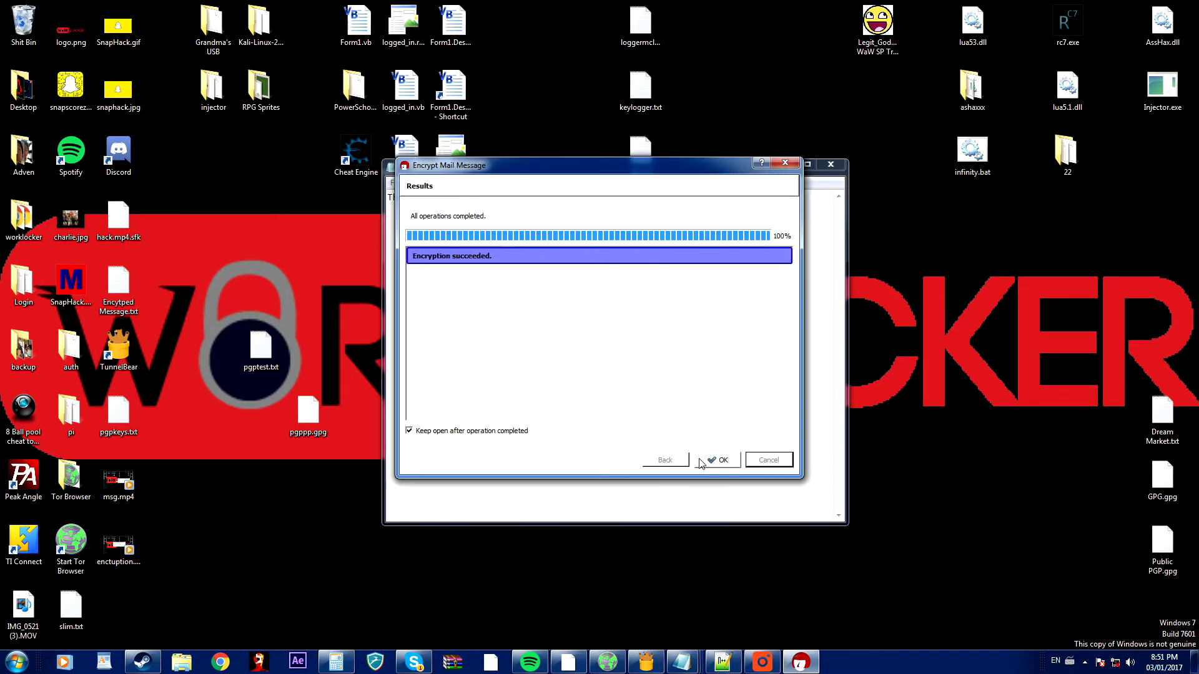
{"action": "left_click", "coordinate": [718, 460]}
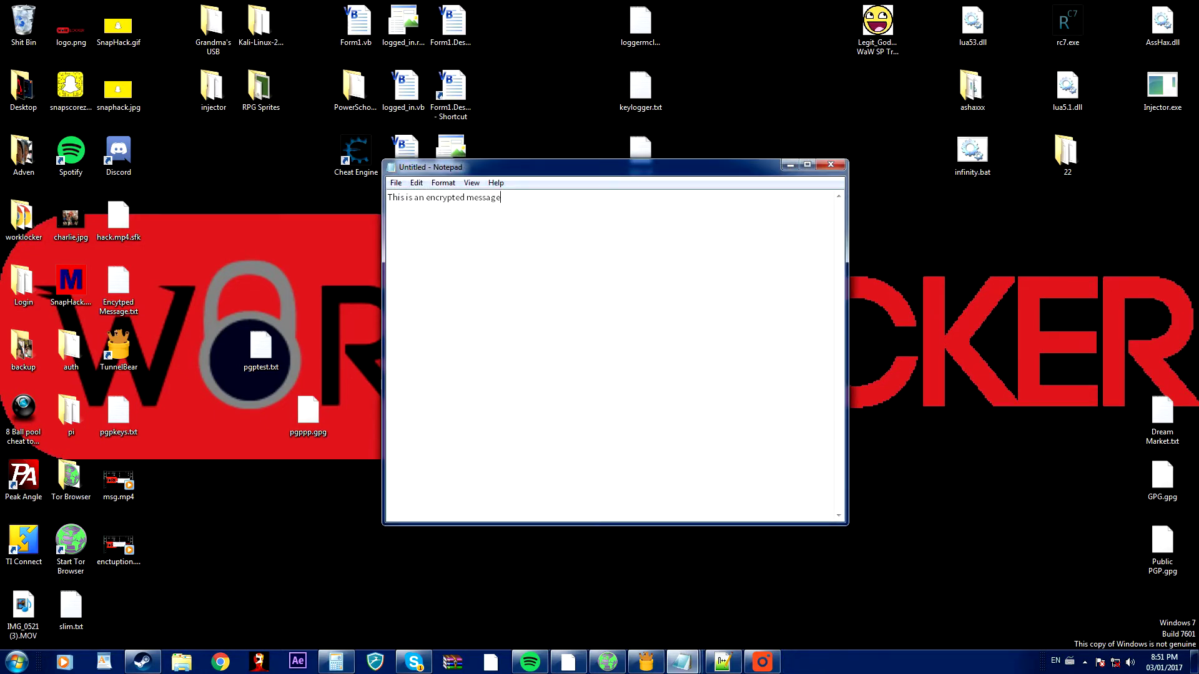
Replace the plain Notepad line with the encrypted BEGIN/END PGP MESSAGE block.
{"action": "left_click_drag", "start_coordinate": [501, 198], "coordinate": [363, 207]}
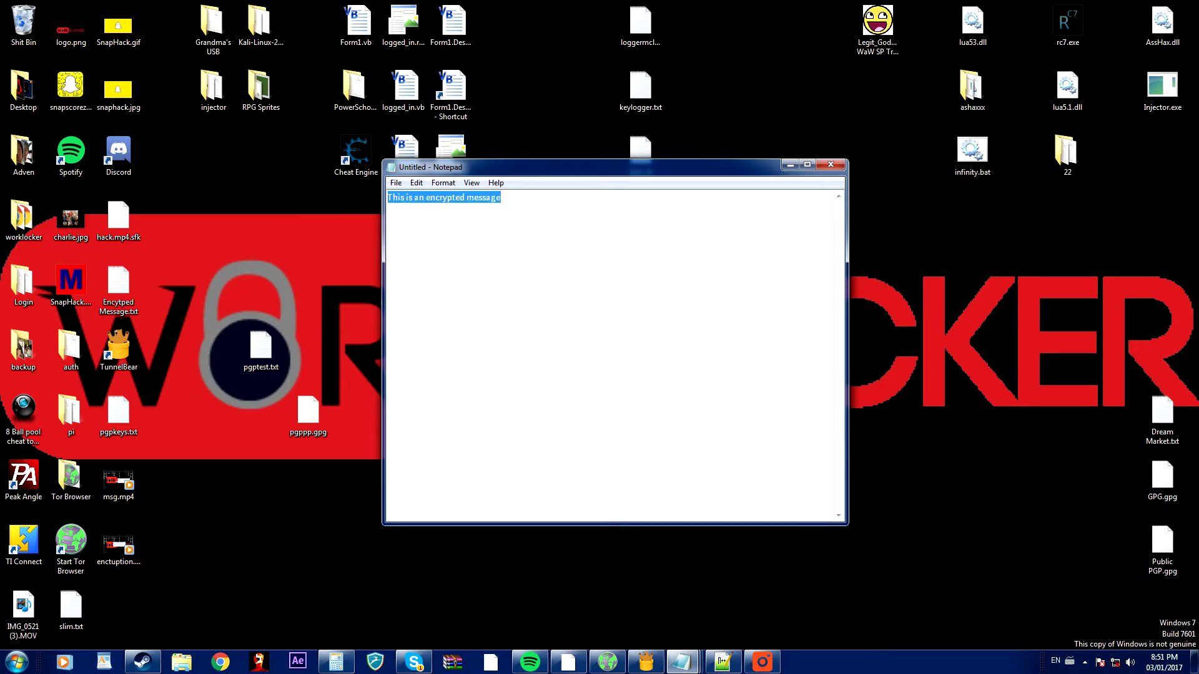
{"action": "key", "text": "BackSpace"}
{"action": "key", "text": "ctrl+v"}
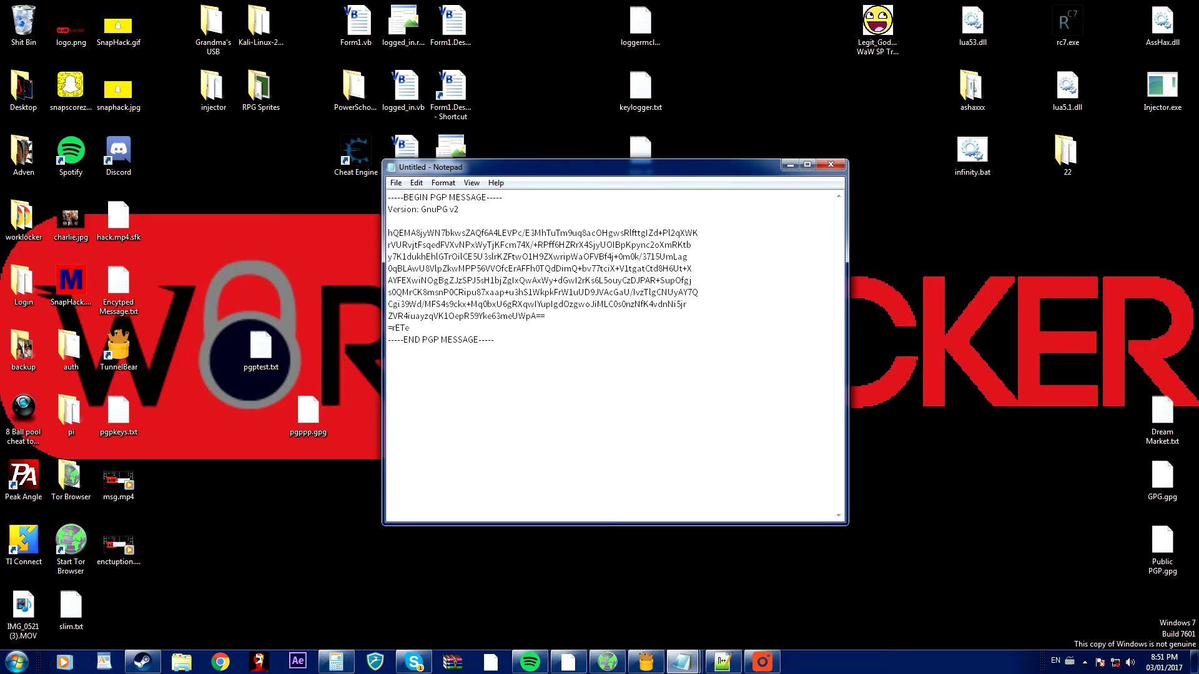
{"action": "left_click_drag", "start_coordinate": [494, 340], "coordinate": [291, 171]}
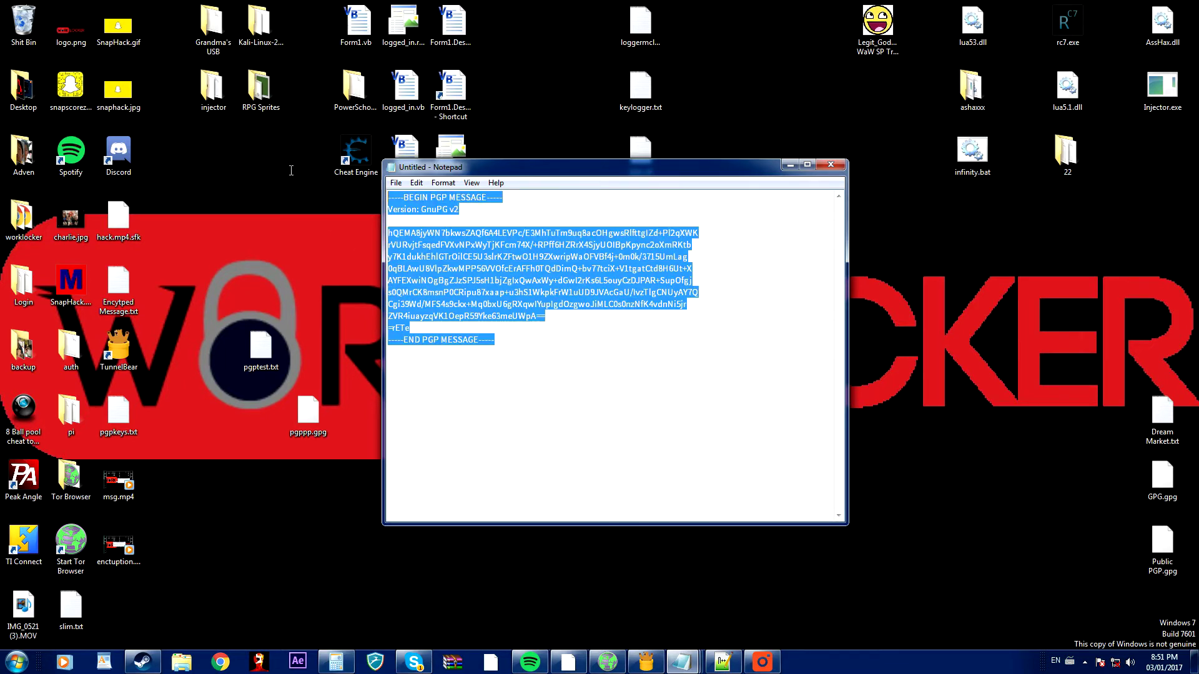
{"action": "left_click", "coordinate": [388, 350]}
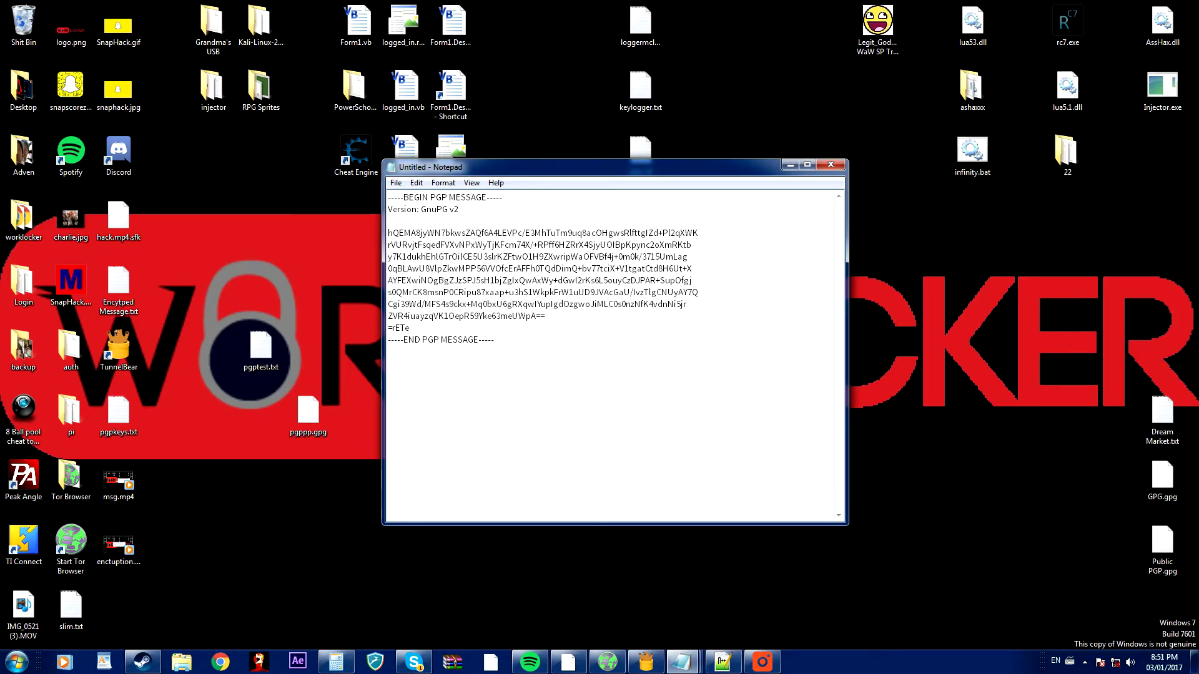
Decrypt the selected PGP block via Kleopatra's Clipboard > Decrypt/Verify, entering the key passphrase.
{"action": "left_click_drag", "start_coordinate": [496, 340], "coordinate": [336, 176]}
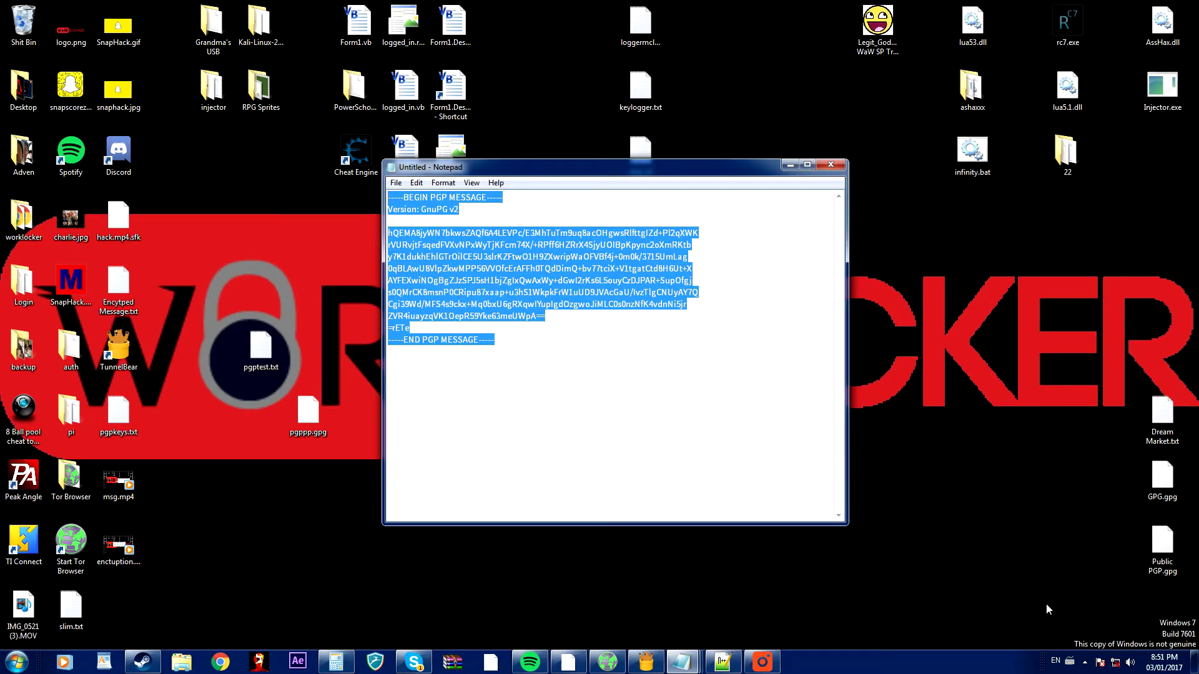
{"action": "left_click", "coordinate": [1084, 662]}
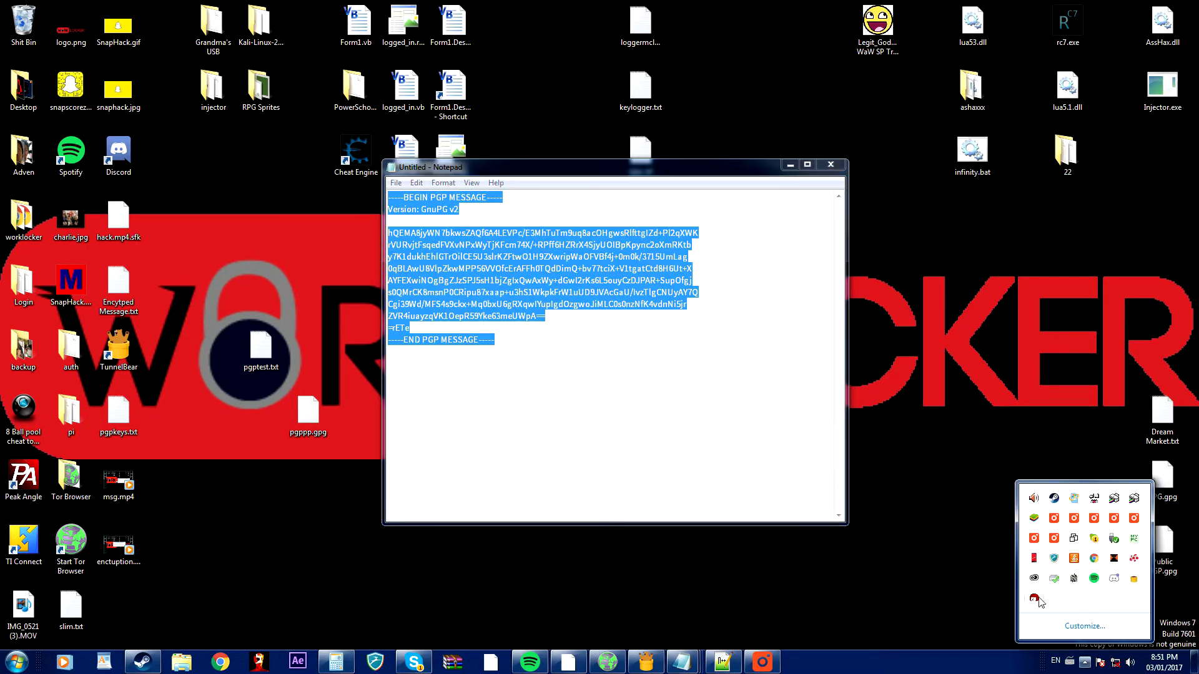
{"action": "right_click", "coordinate": [1075, 578]}
{"action": "mouse_move", "coordinate": [1062, 552]}
{"action": "left_click", "coordinate": [996, 605]}
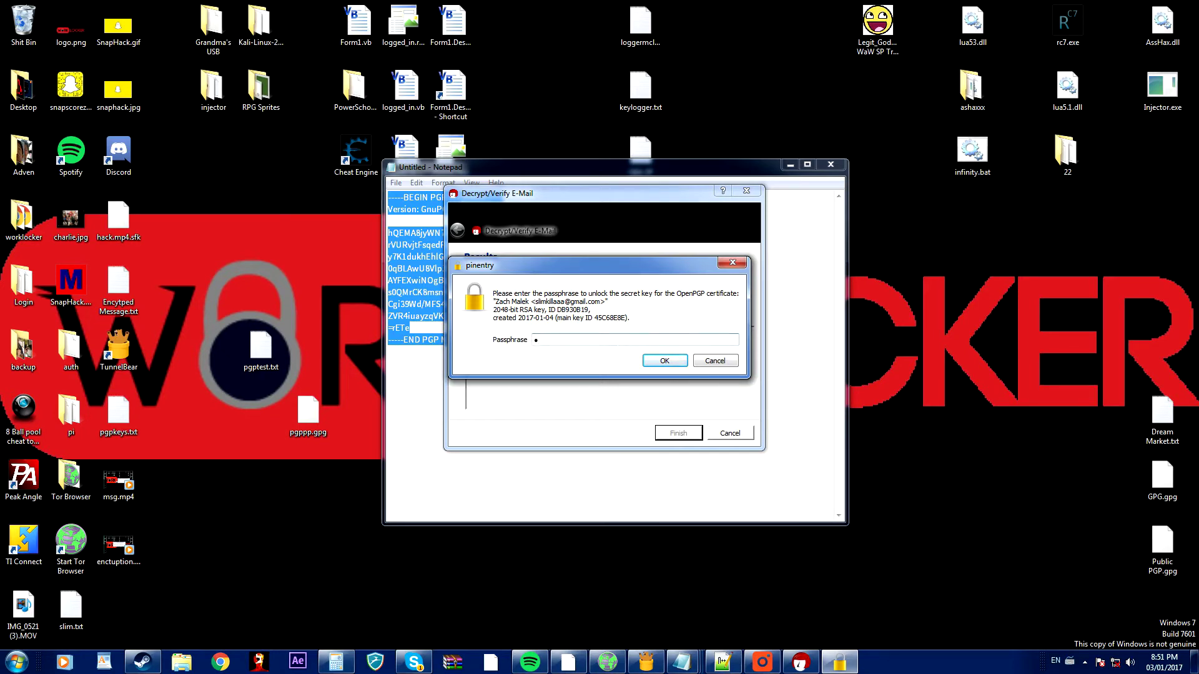
Enter the key passphrase in the pinentry dialog to decrypt the clipboard PGP message.
{"action": "type", "text": "••••••"}
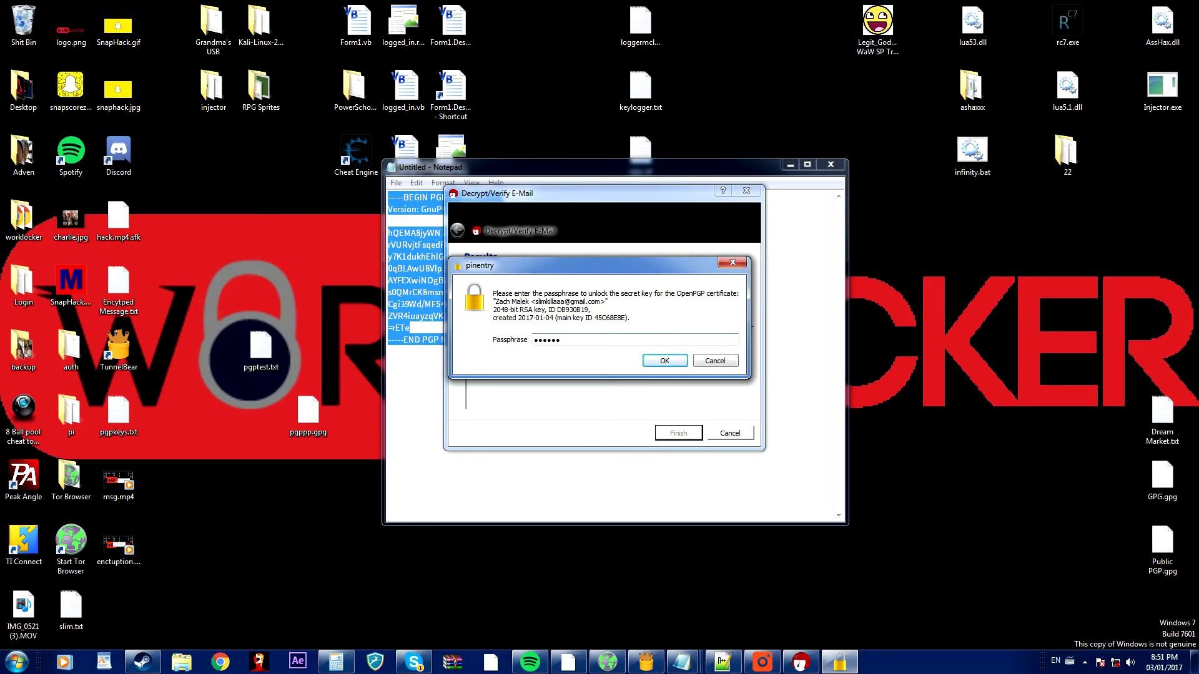
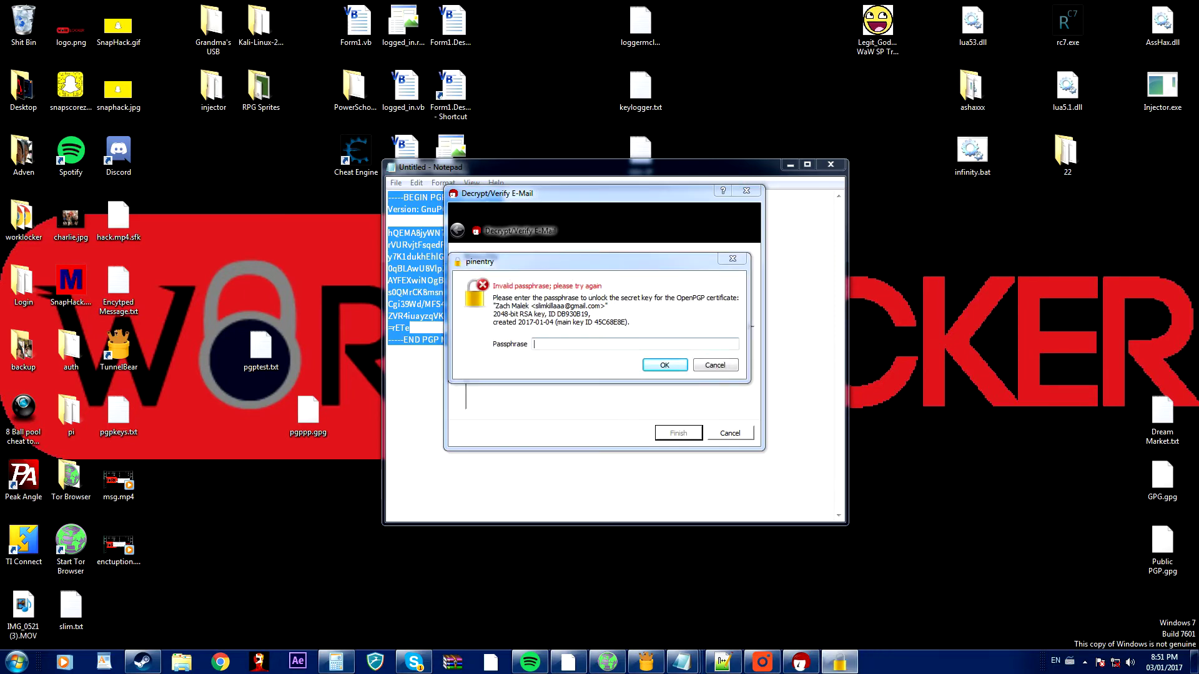
Enter the key passphrase in the pinentry dialog to decrypt the clipboard PGP message.
{"action": "type", "text": "••••••"}
{"action": "key", "text": "Return"}
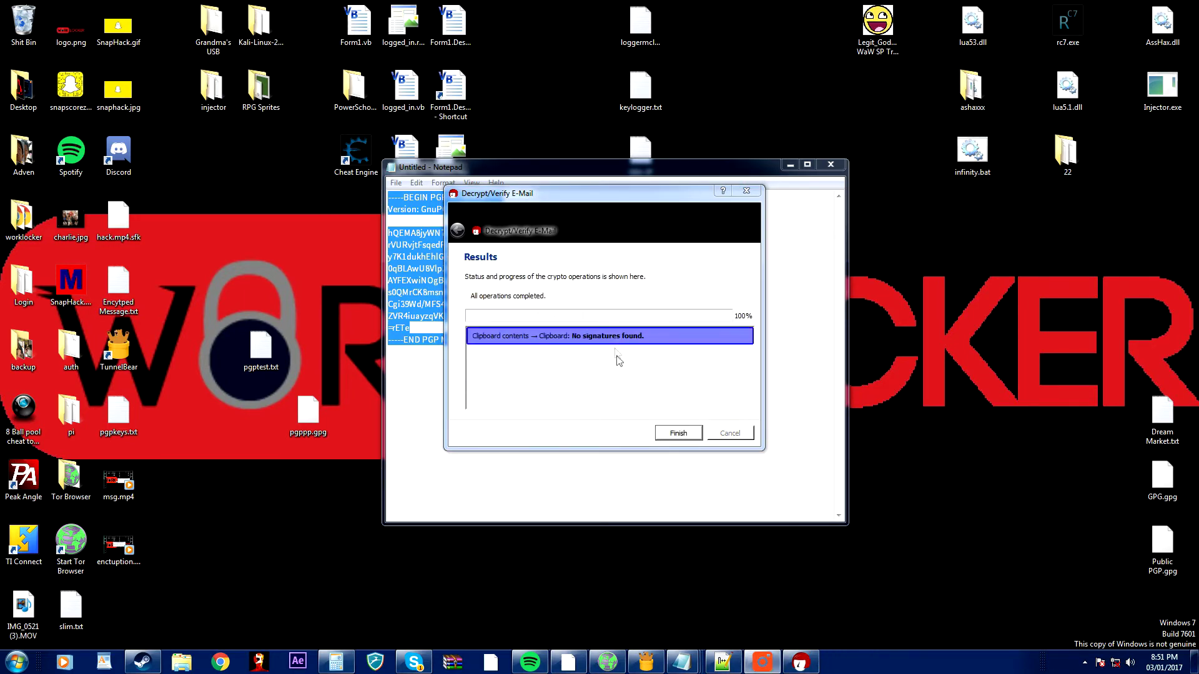
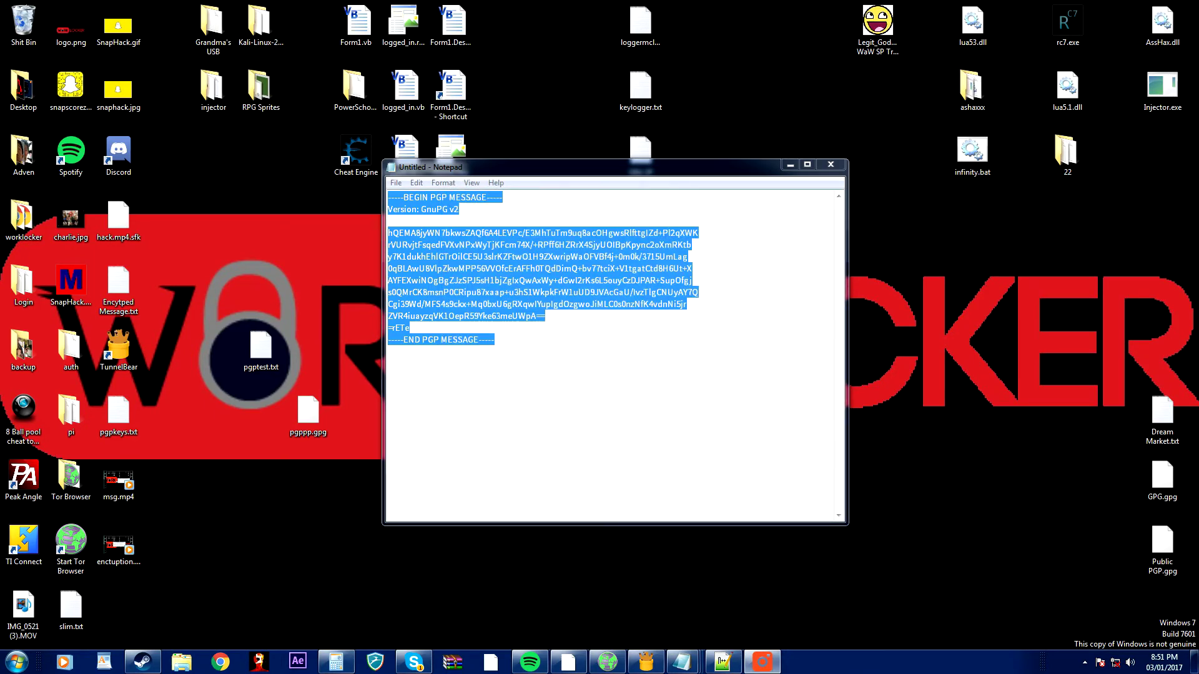
Paste the decrypted message into Notepad, delete it, and close the empty Notepad window.
{"action": "type", "text": "This is an encrypted message"}
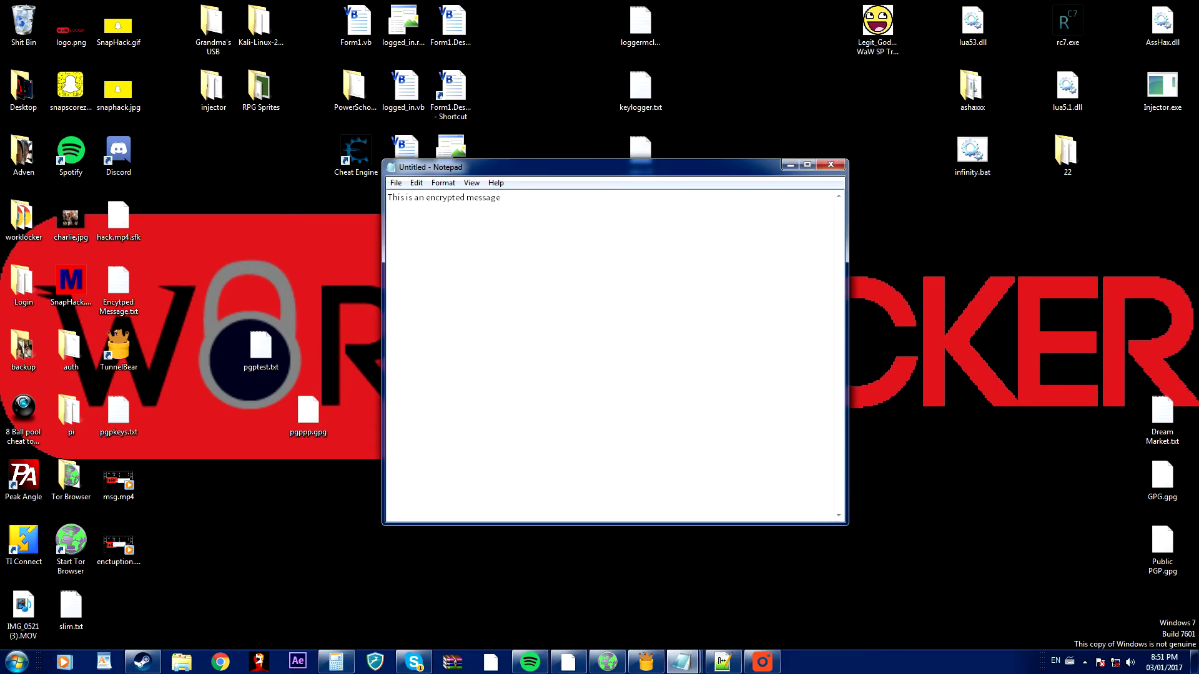
{"action": "left_click_drag", "start_coordinate": [502, 197], "coordinate": [363, 214]}
{"action": "key", "text": "Delete"}
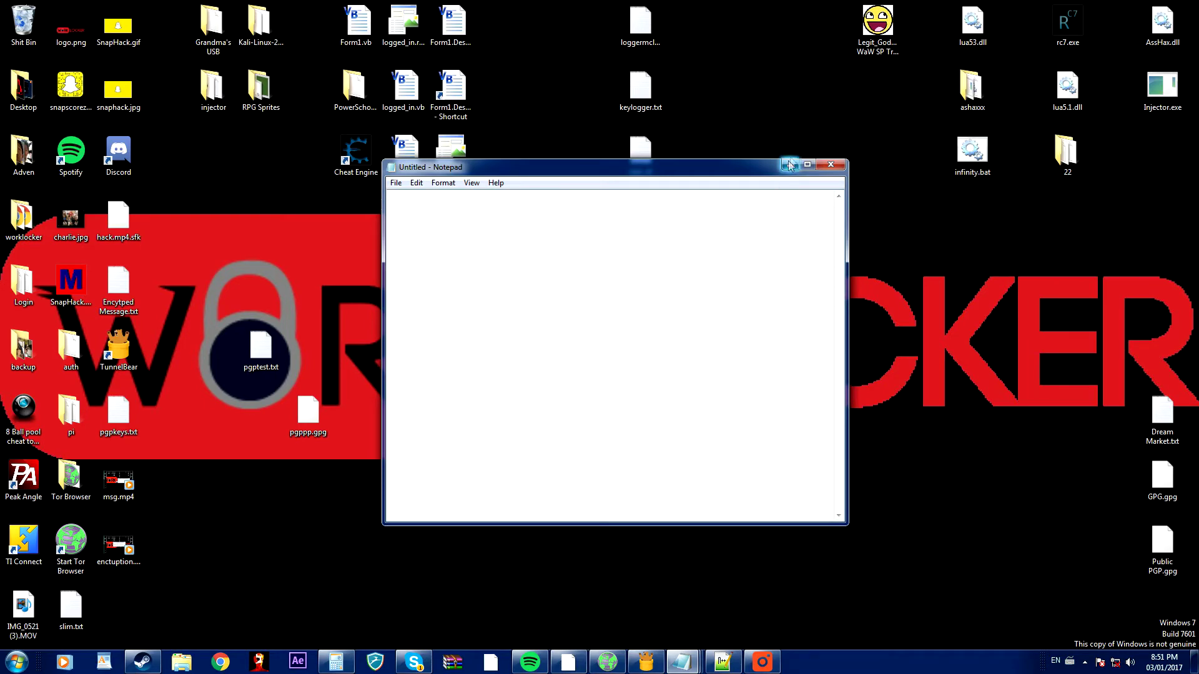
{"action": "left_click", "coordinate": [837, 164]}
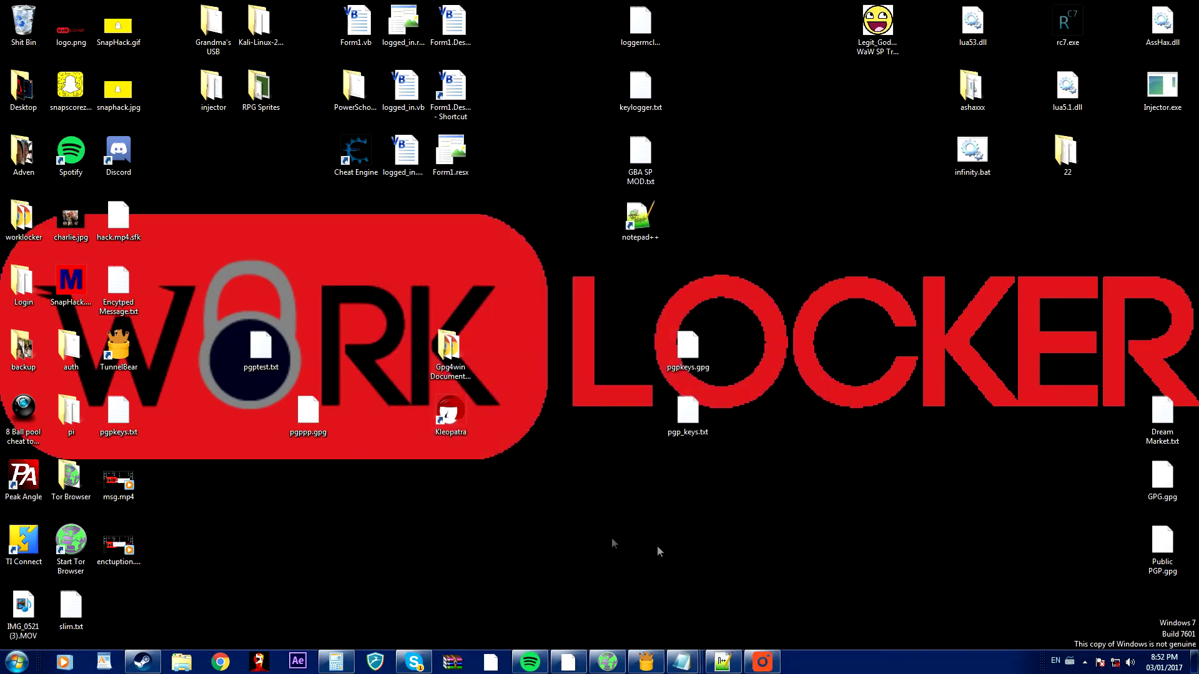
Launch Kleopatra and start a new certificate as a personal OpenPGP key pair.
{"action": "double_click", "coordinate": [461, 429]}
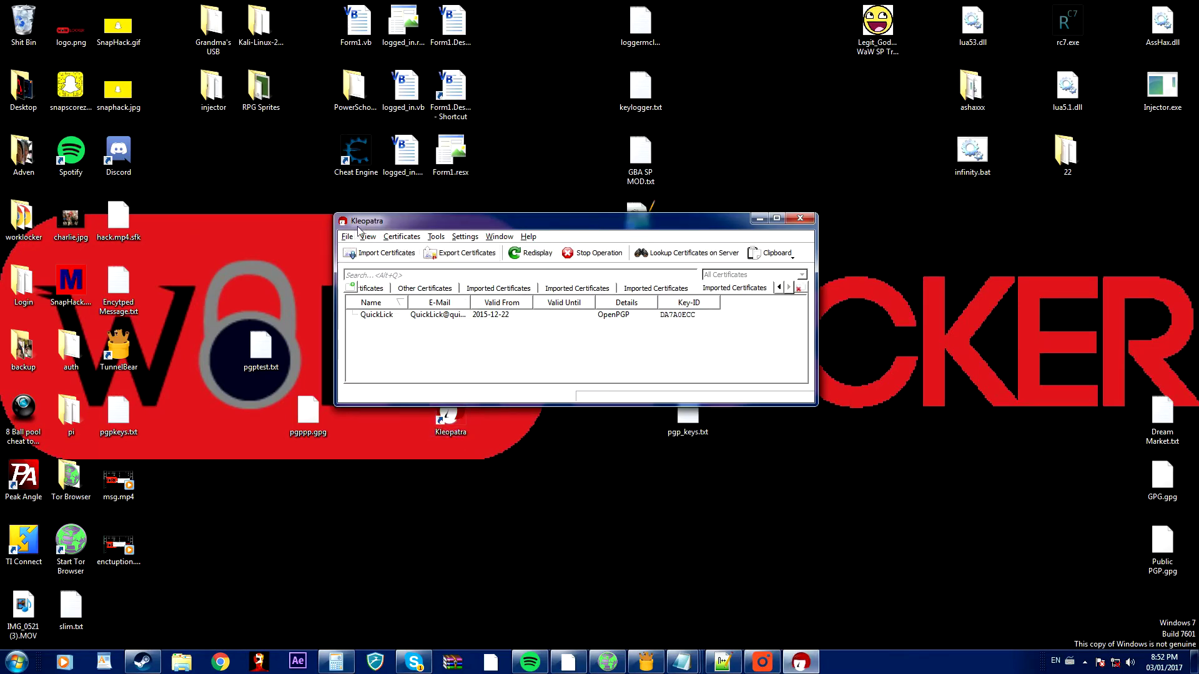
{"action": "left_click", "coordinate": [348, 237]}
{"action": "left_click", "coordinate": [393, 247]}
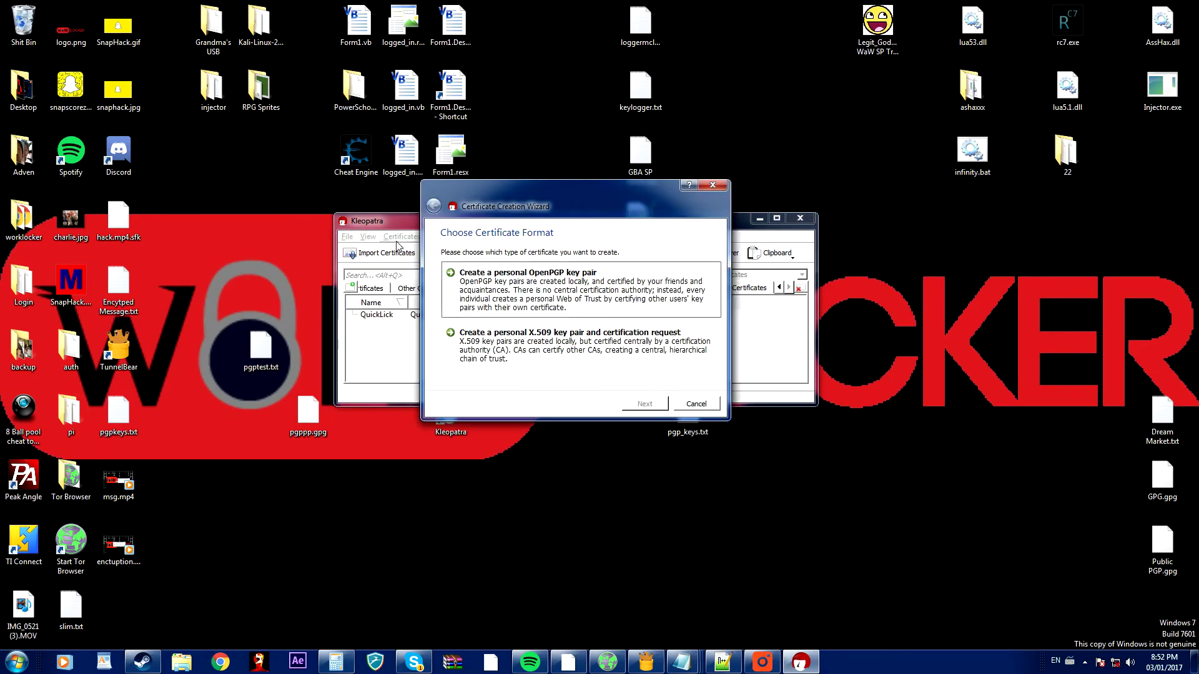
{"action": "left_click", "coordinate": [556, 286]}
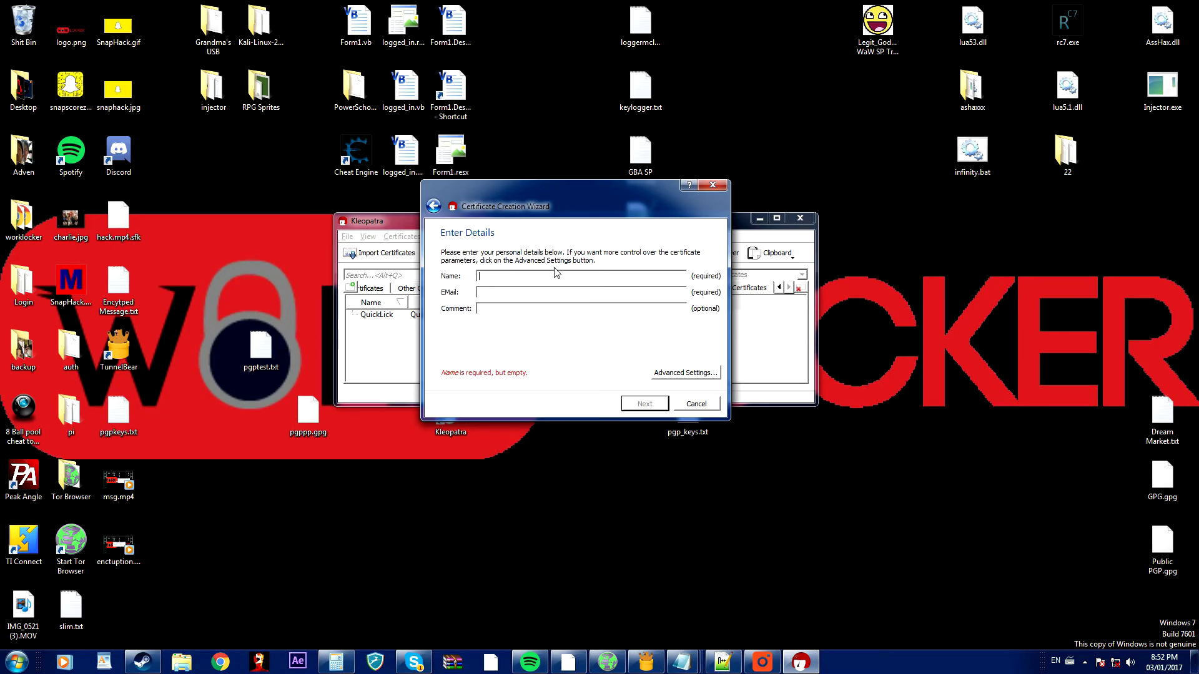
Enter the name 'anonymous', an e-mail address and the comment 'test', then continue.
{"action": "type", "text": "anonymou"}
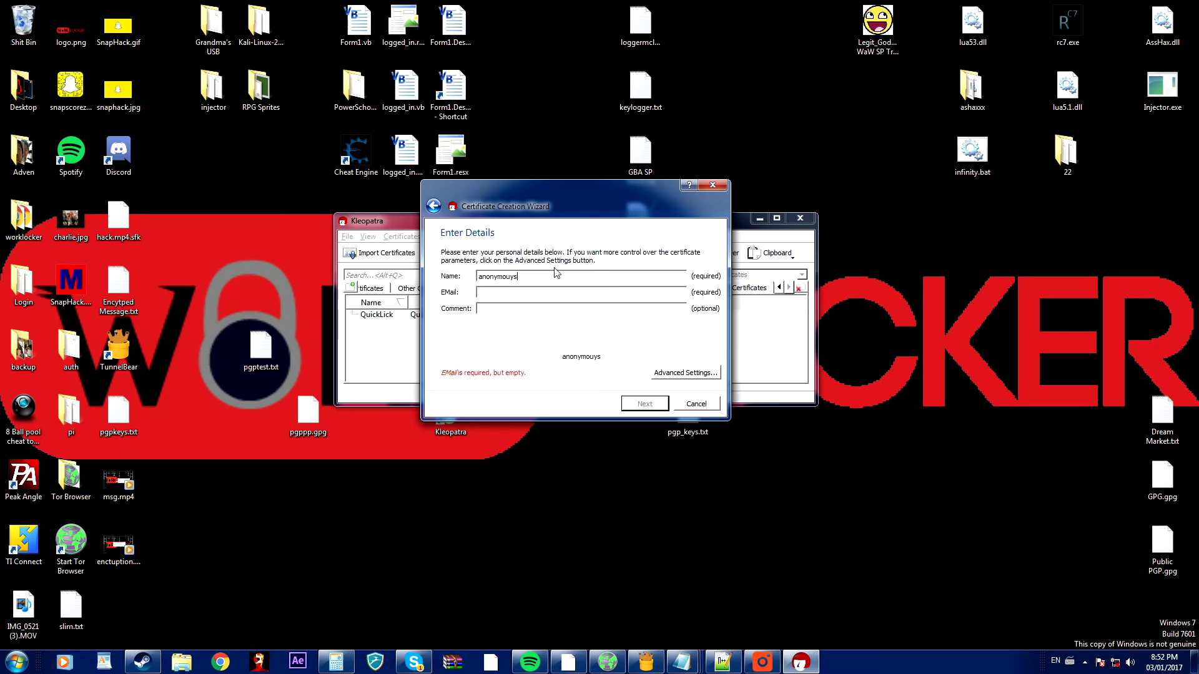
{"action": "type", "text": "s"}
{"action": "type", "text": "anonymous@gma"}
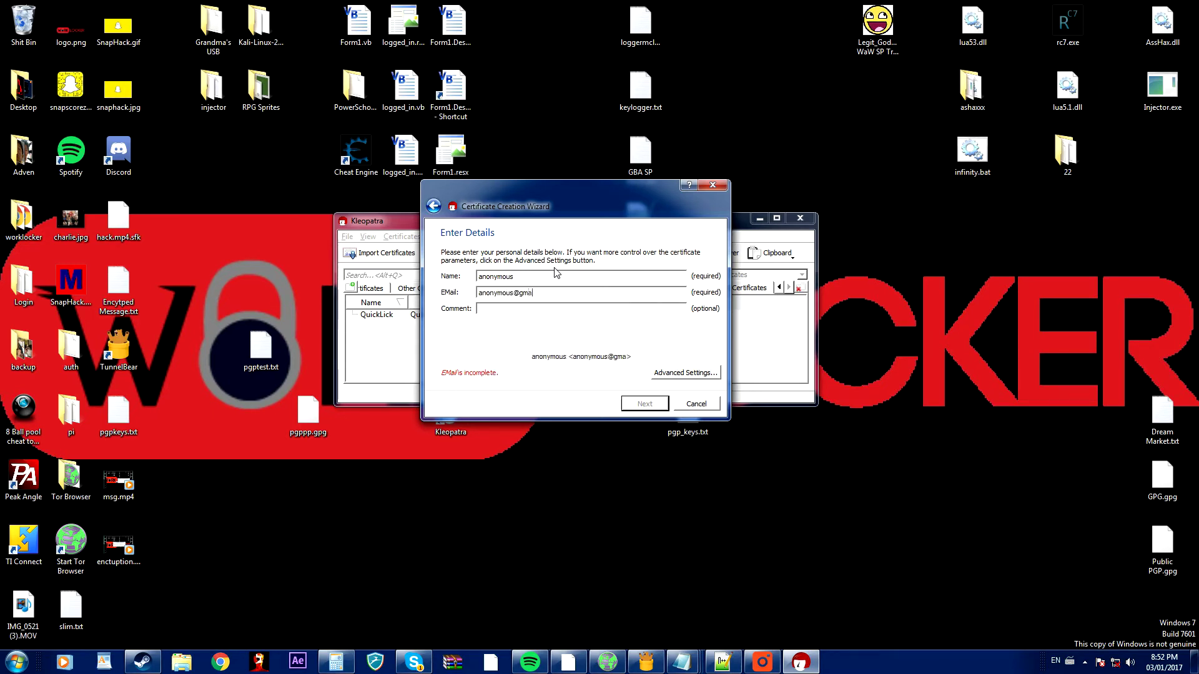
{"action": "key", "text": "Tab"}
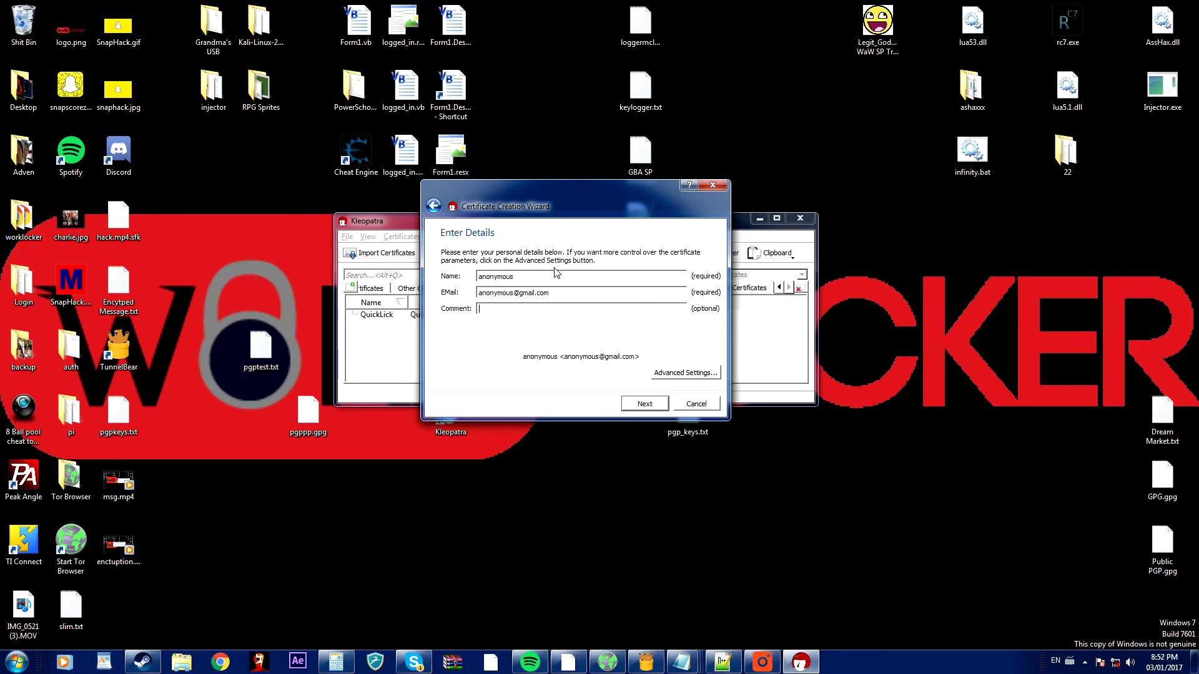
{"action": "type", "text": "test"}
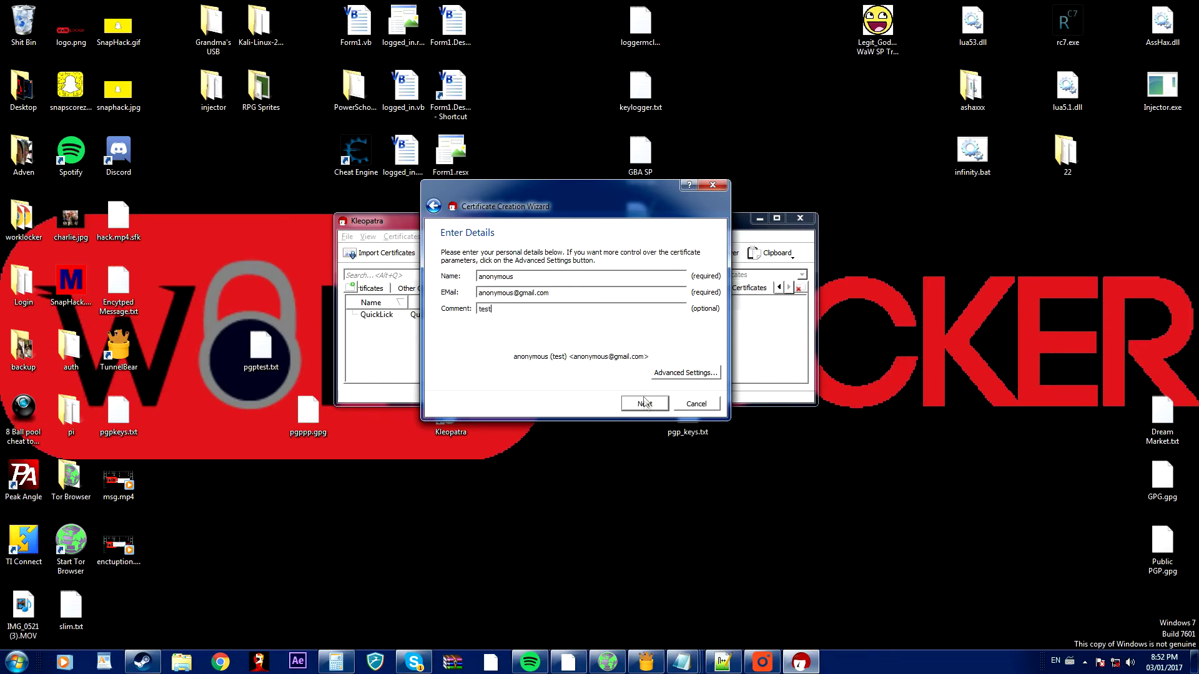
{"action": "left_click", "coordinate": [645, 402]}
Create the key, entering and confirming a passphrase past the insecurity warning, then finish the wizard.
{"action": "left_click", "coordinate": [629, 400]}
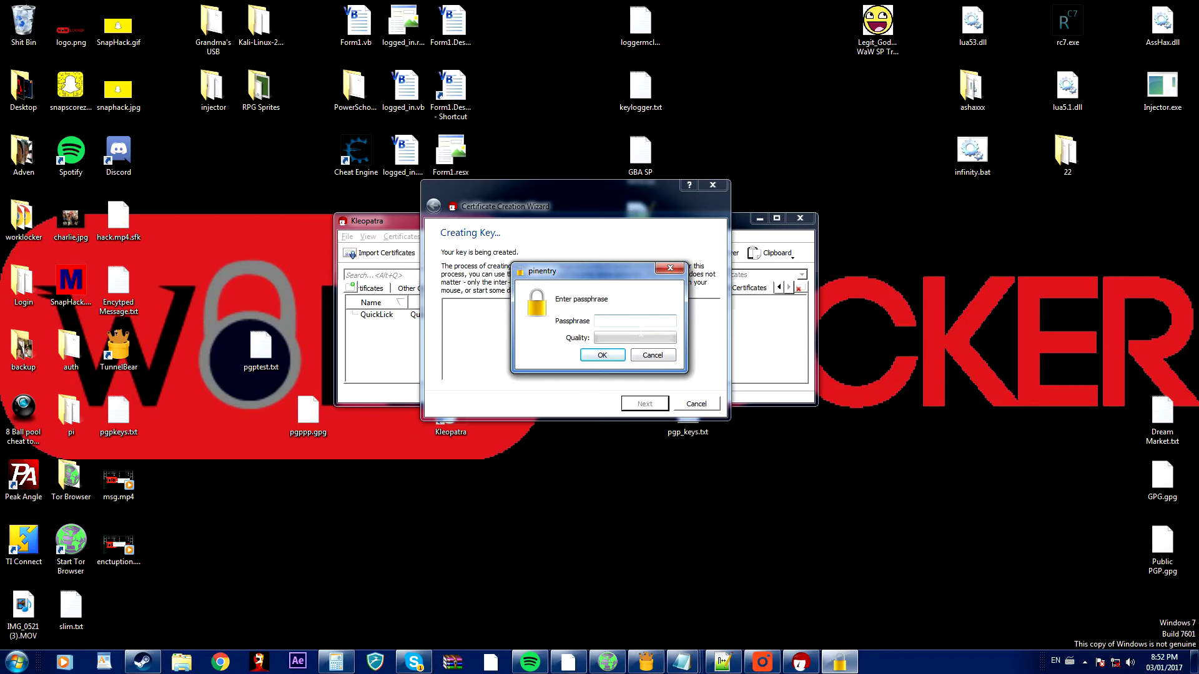
{"action": "type", "text": "test"}
{"action": "left_click", "coordinate": [602, 355]}
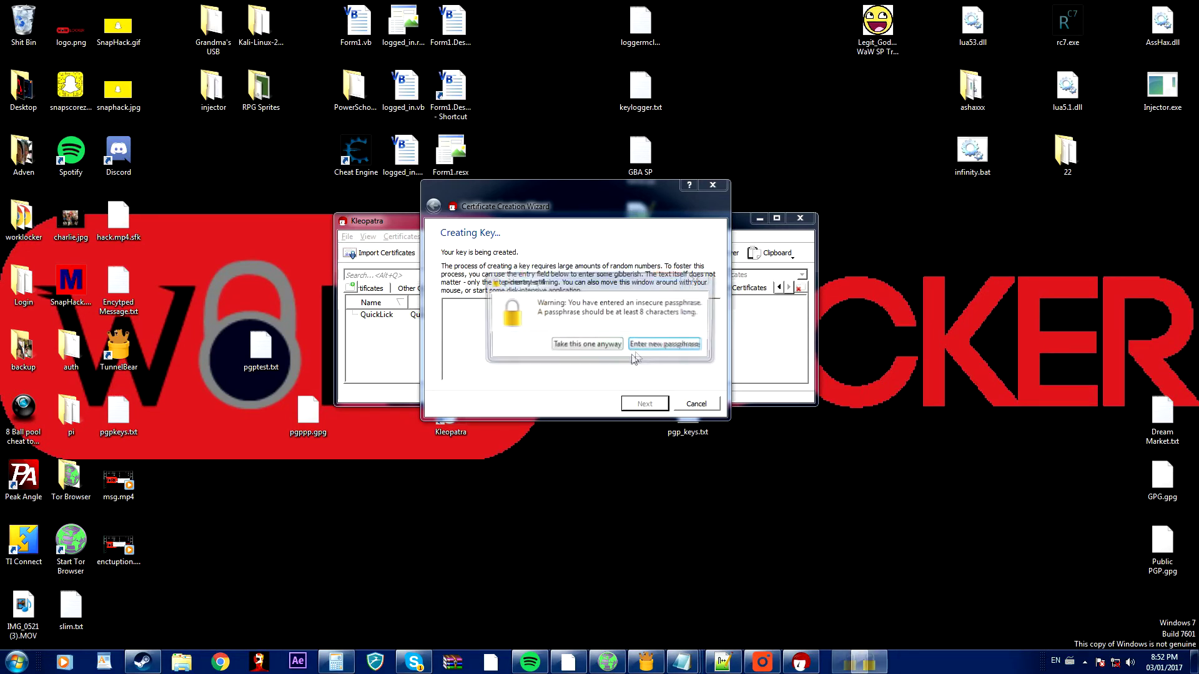
{"action": "left_click", "coordinate": [601, 351]}
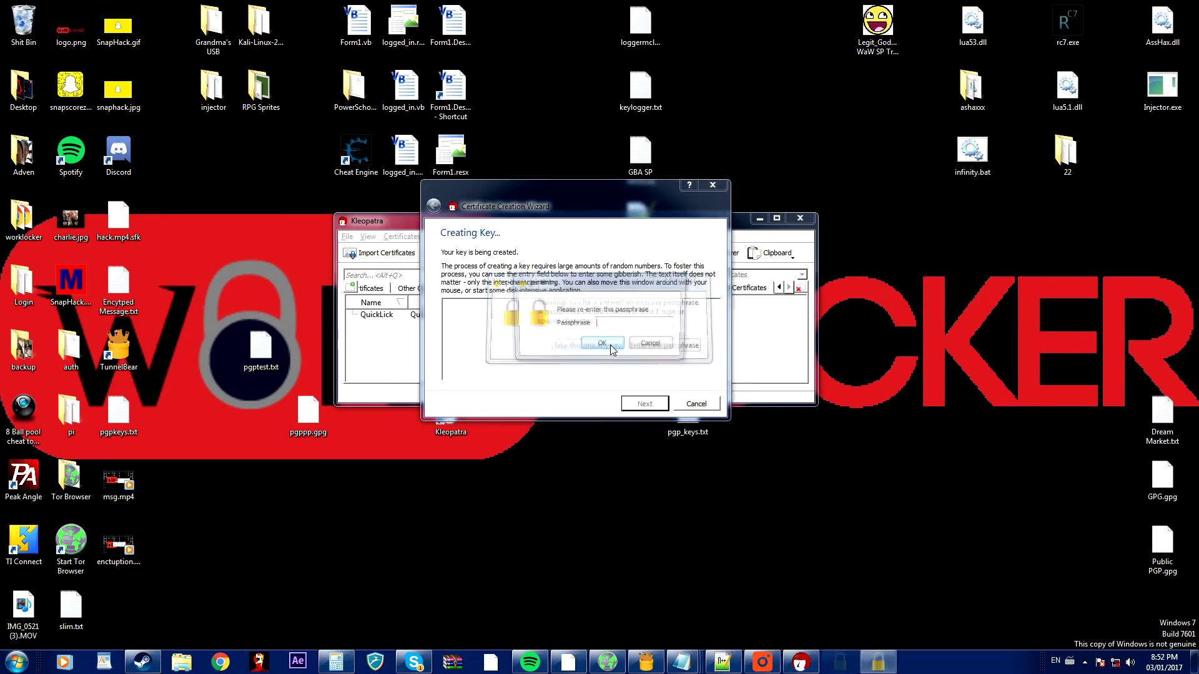
{"action": "type", "text": "test"}
{"action": "key", "text": "Return"}
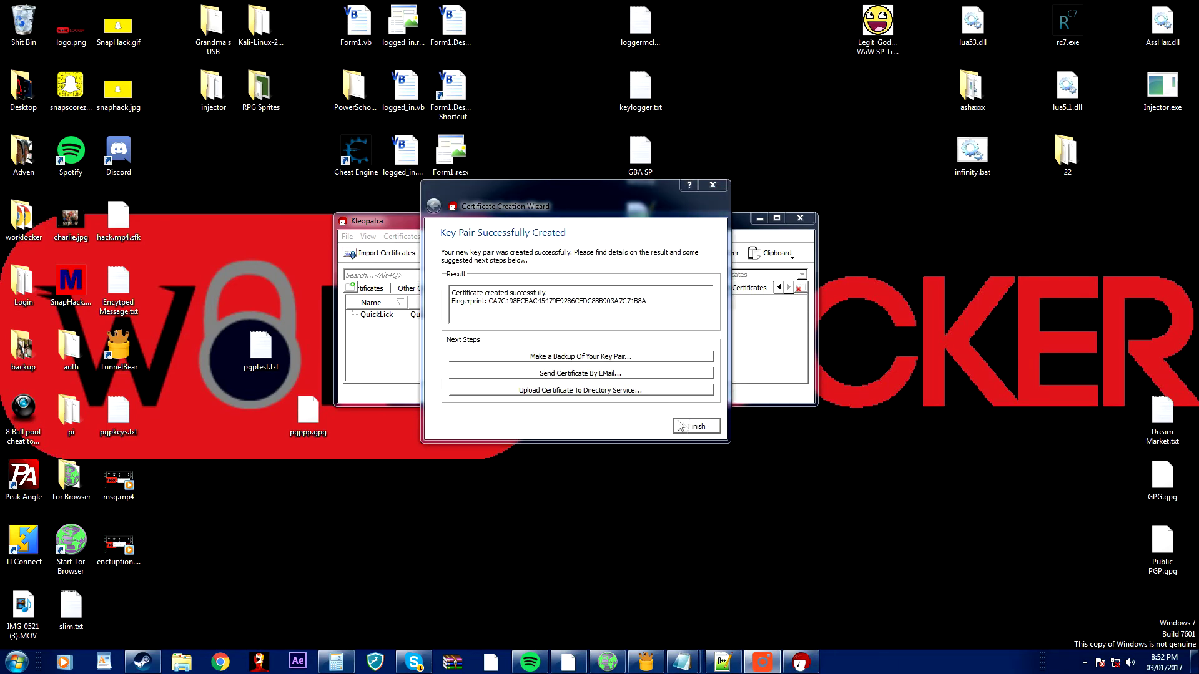
{"action": "left_click", "coordinate": [687, 424]}
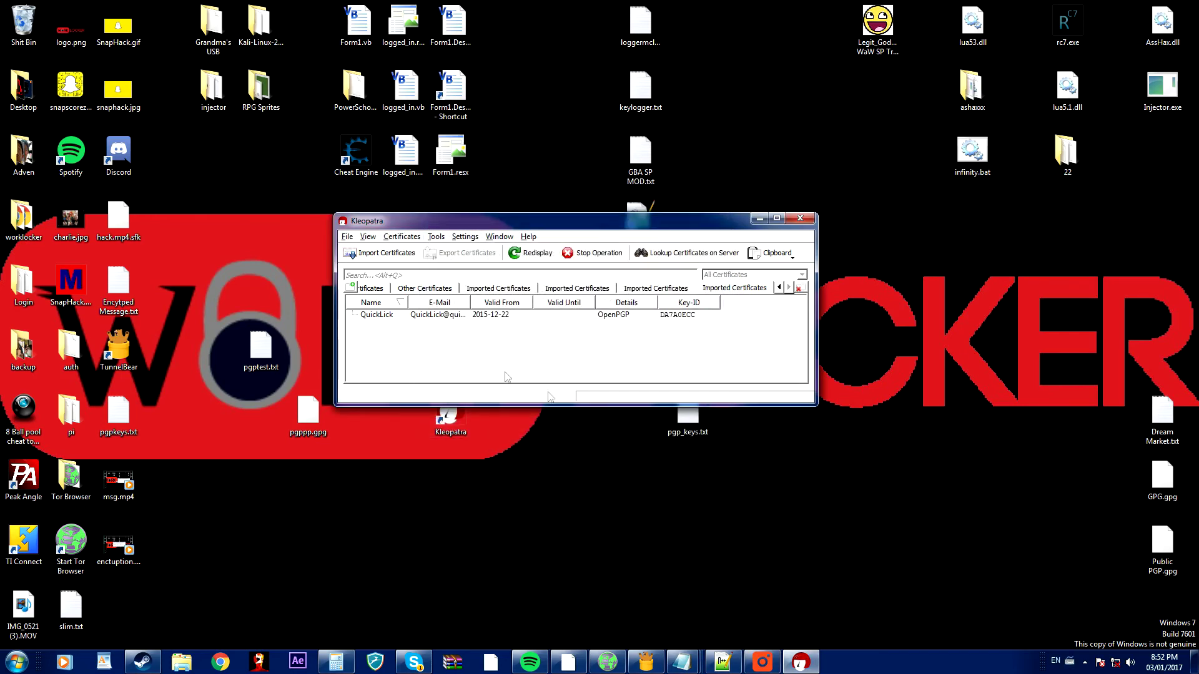
{"action": "left_click", "coordinate": [375, 290]}
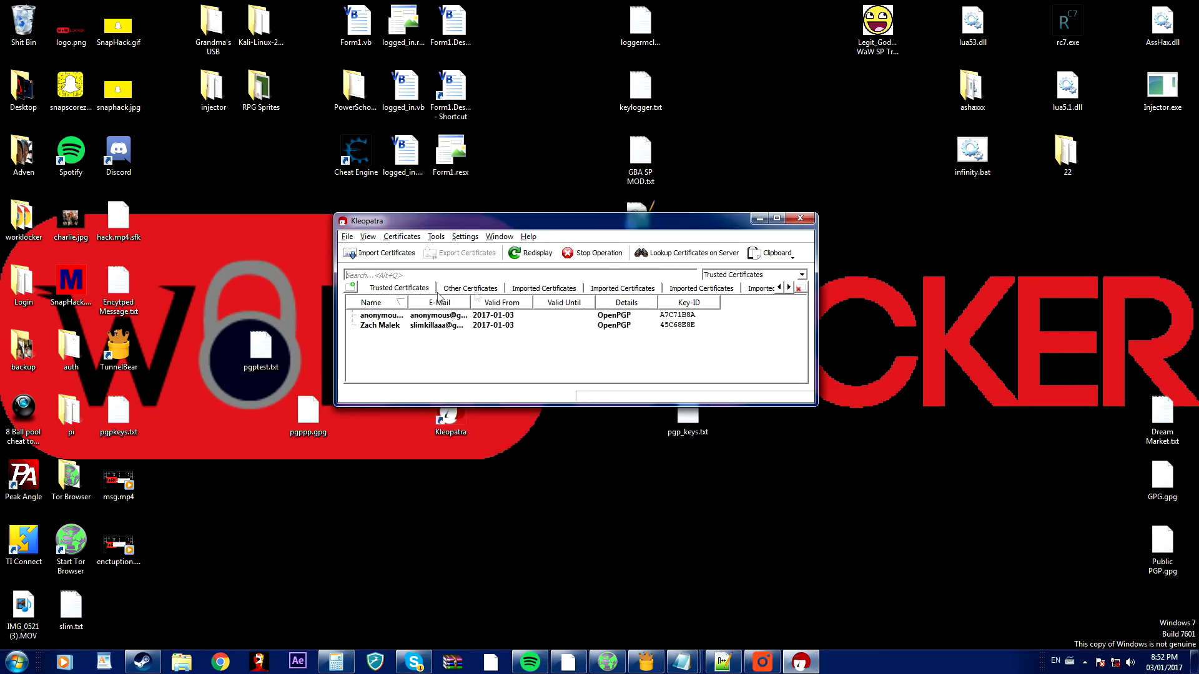
Close the Trusted and Other Certificates views and select a certificate under All Certificates.
{"action": "middle_click", "coordinate": [375, 292]}
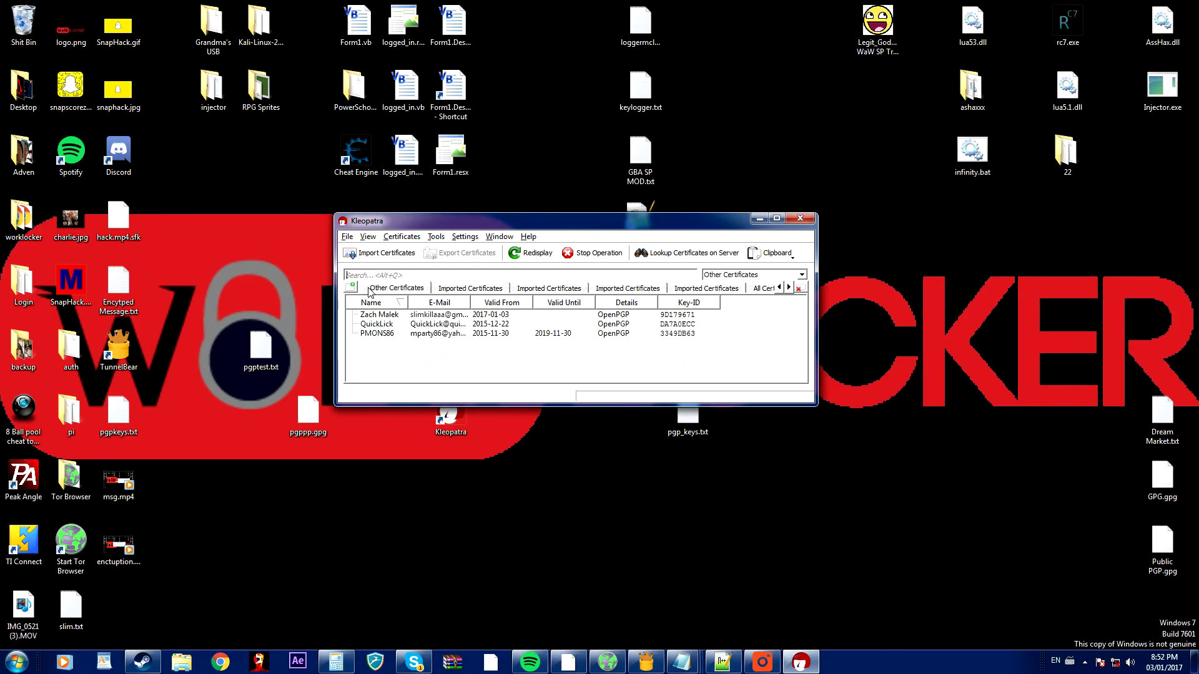
{"action": "middle_click", "coordinate": [370, 292]}
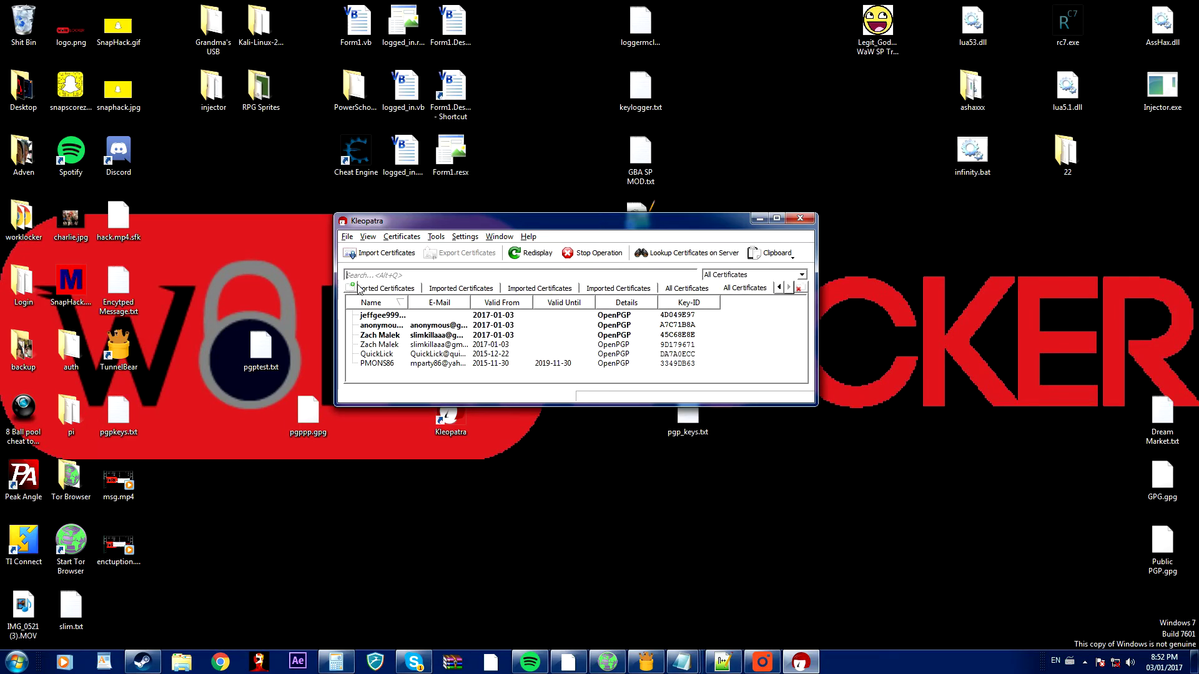
{"action": "left_click", "coordinate": [692, 289]}
{"action": "left_click", "coordinate": [433, 337]}
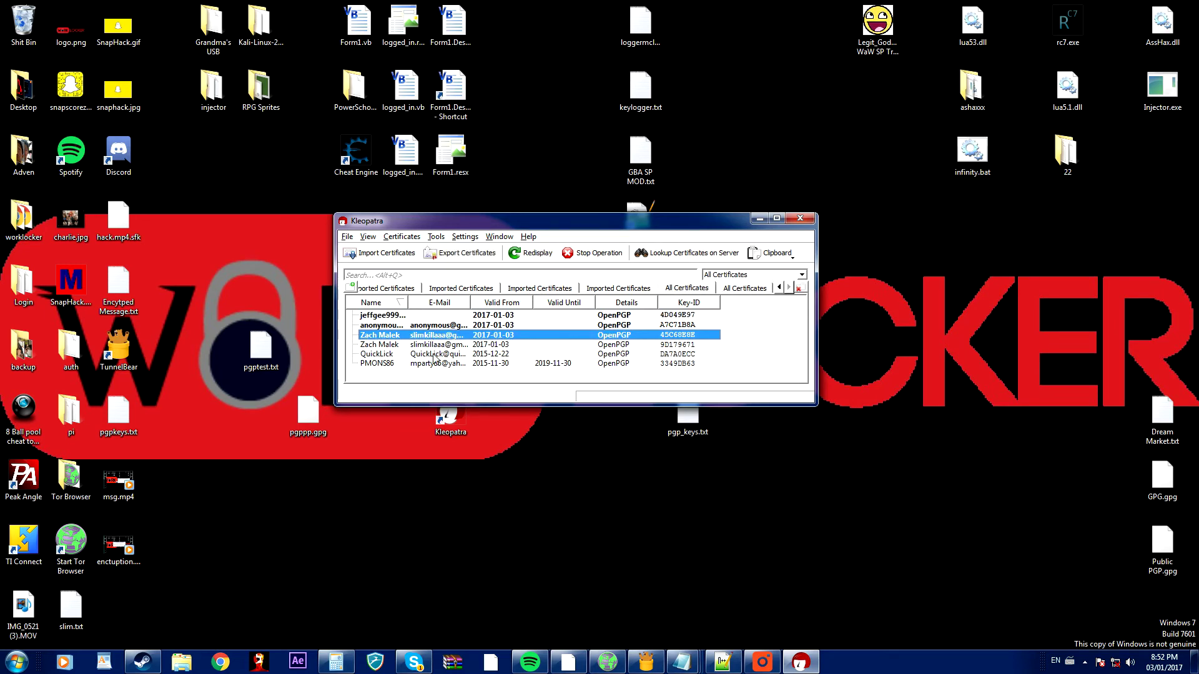
{"action": "mouse_move", "coordinate": [433, 357]}
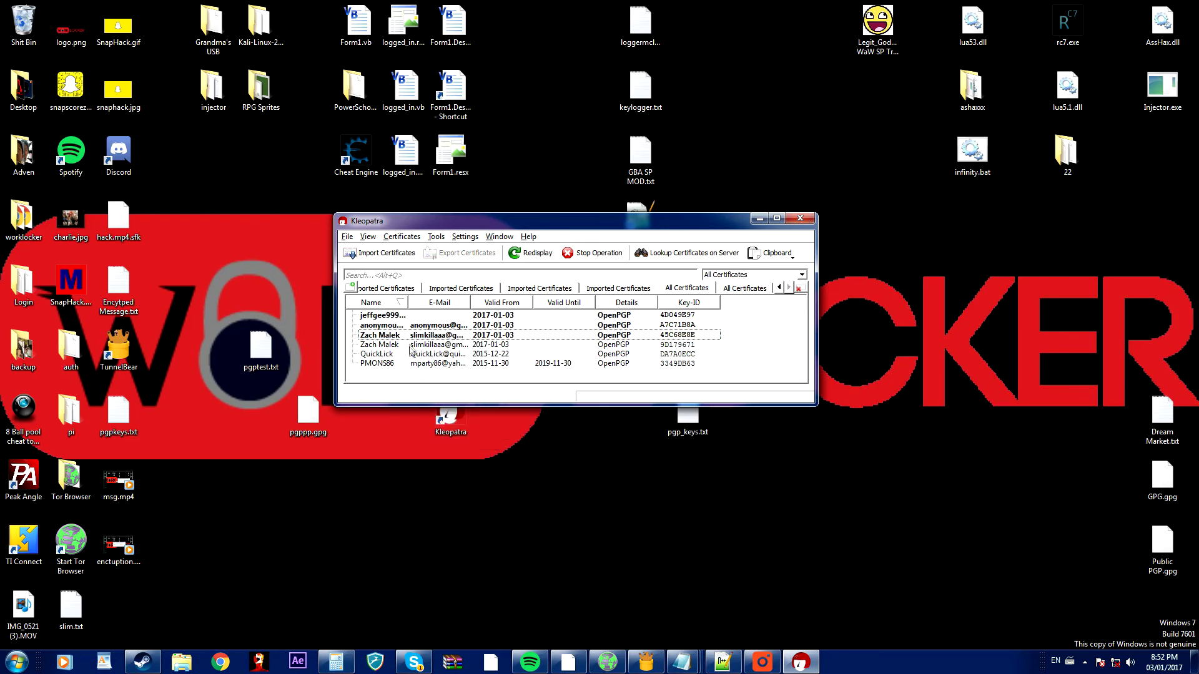
Switch to My Certificates and select the new anonymous key pair.
{"action": "left_click", "coordinate": [391, 289]}
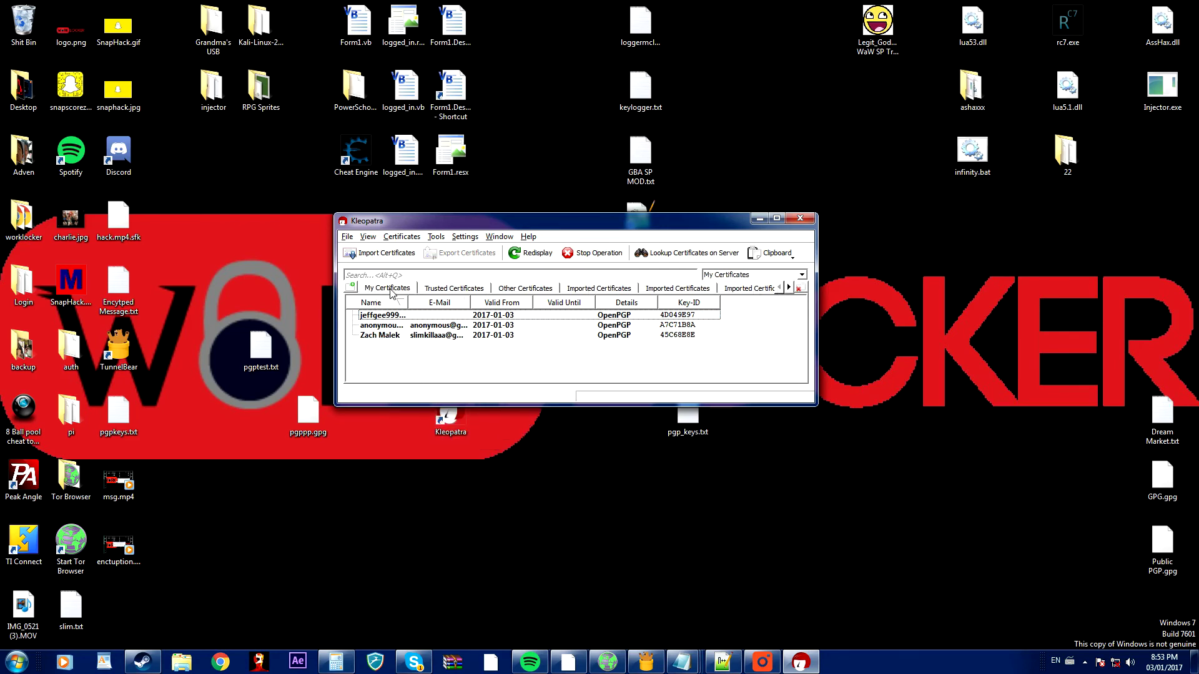
{"action": "left_click", "coordinate": [420, 326]}
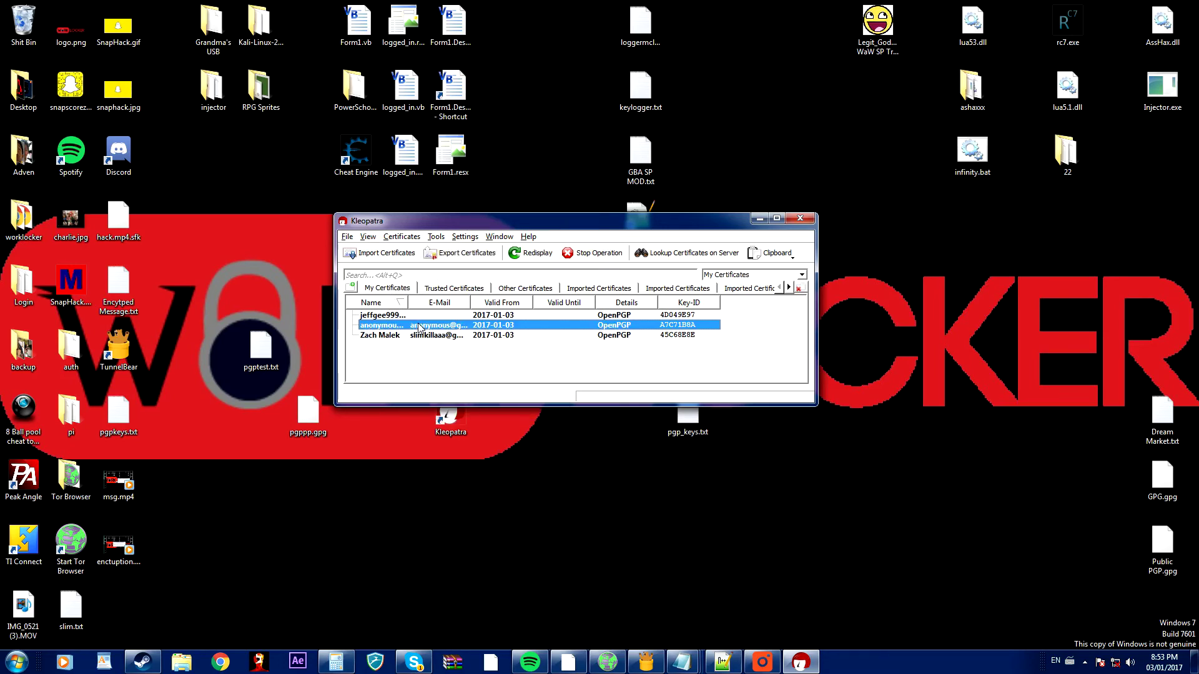
{"action": "mouse_move", "coordinate": [411, 330]}
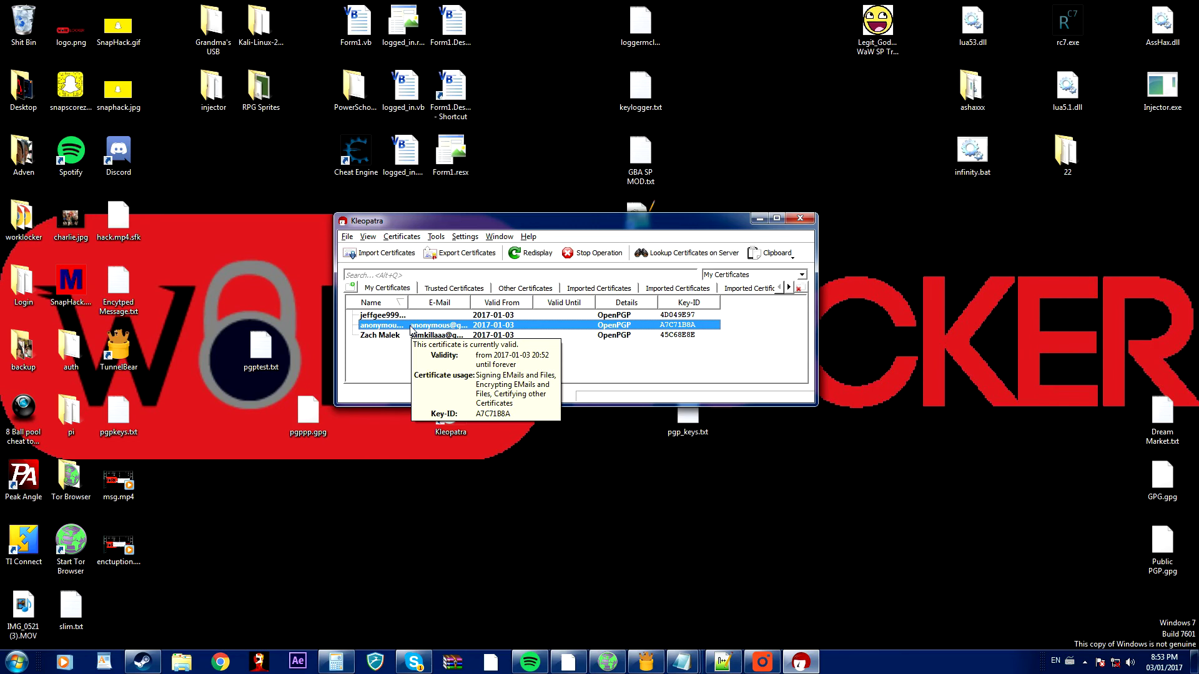